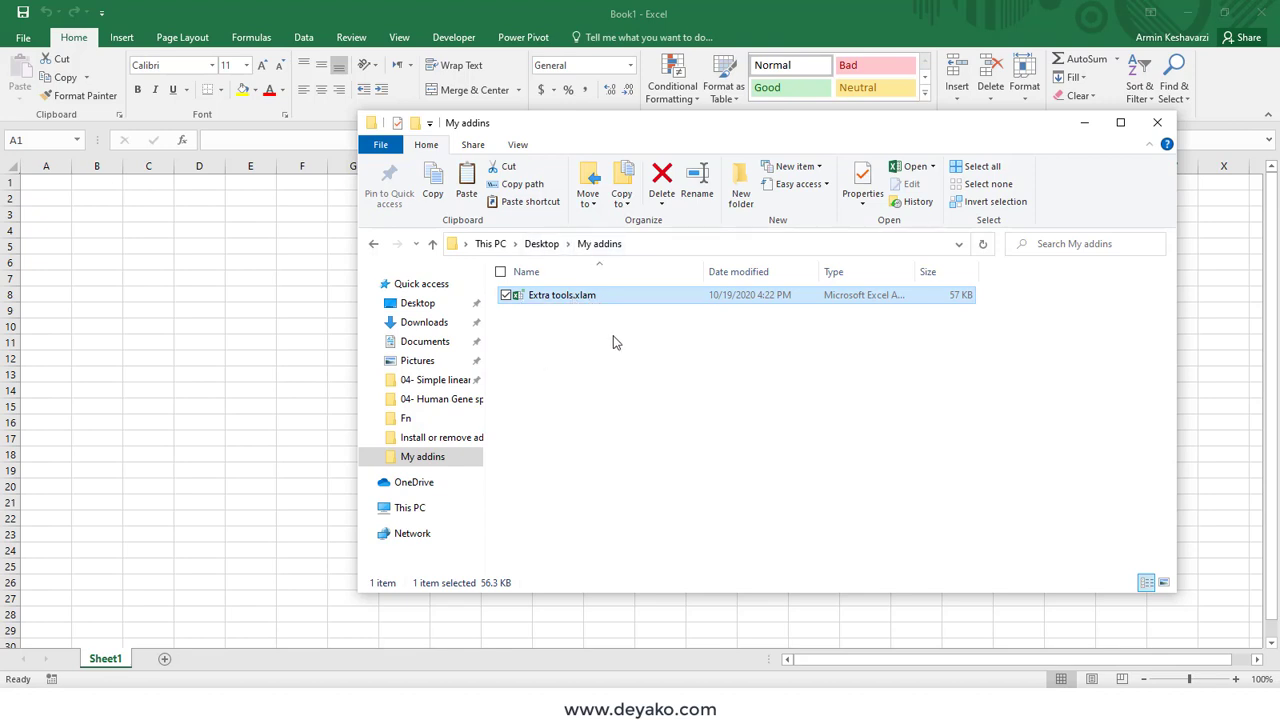
Open the Excel Add-ins manager from the Excel options
click(741, 7)
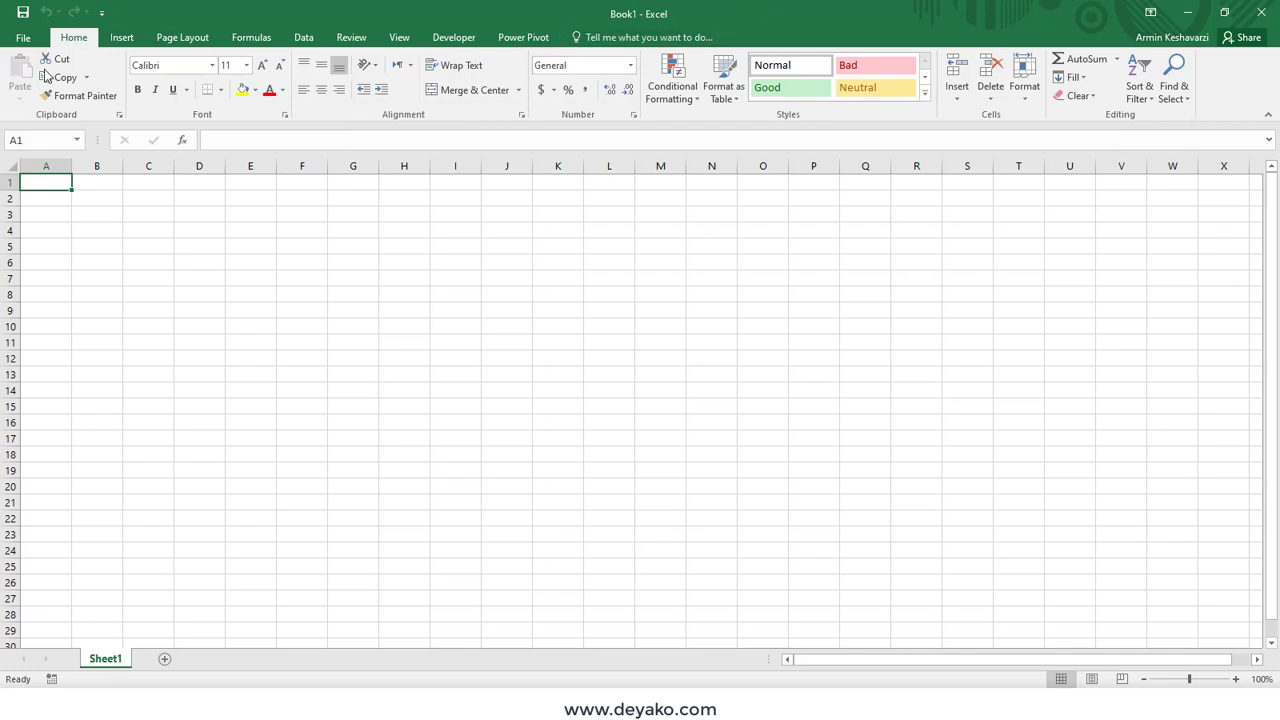
click(28, 40)
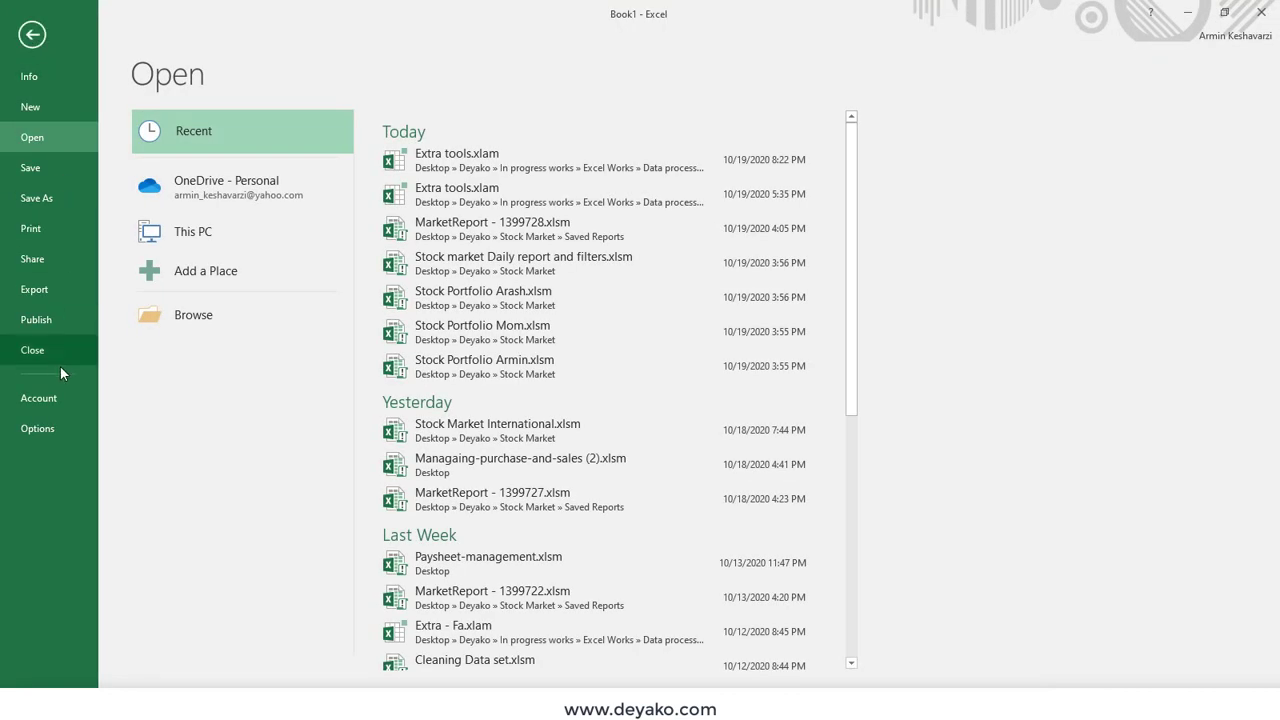
click(55, 428)
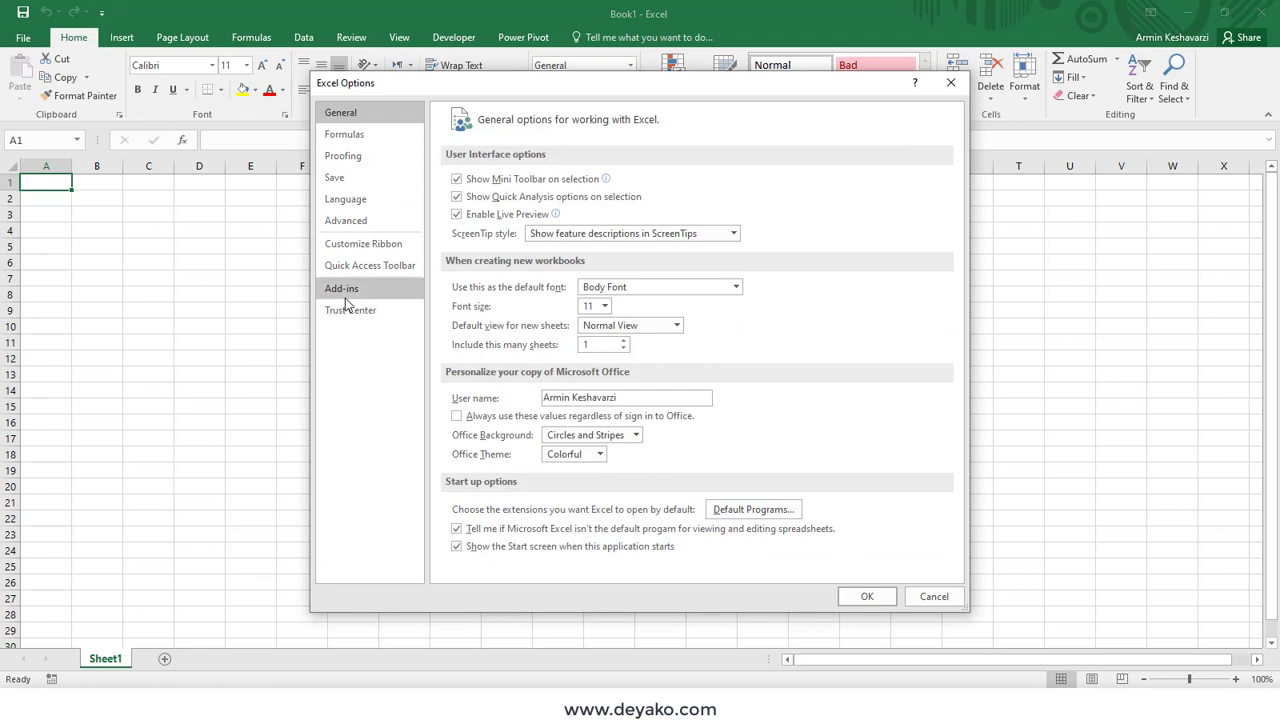
click(337, 290)
click(649, 563)
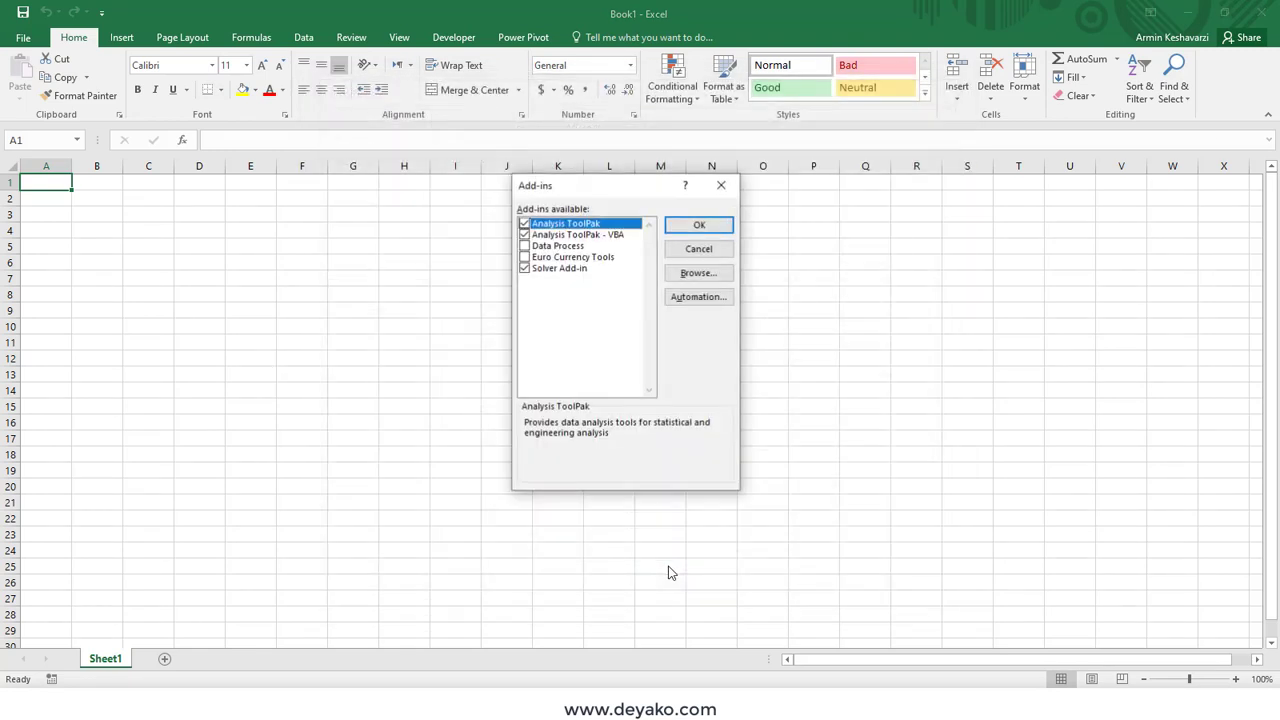
Add Extra tools.xlam from the My addins folder on the Desktop and confirm the add-in list with Extra Tools enabled
click(699, 275)
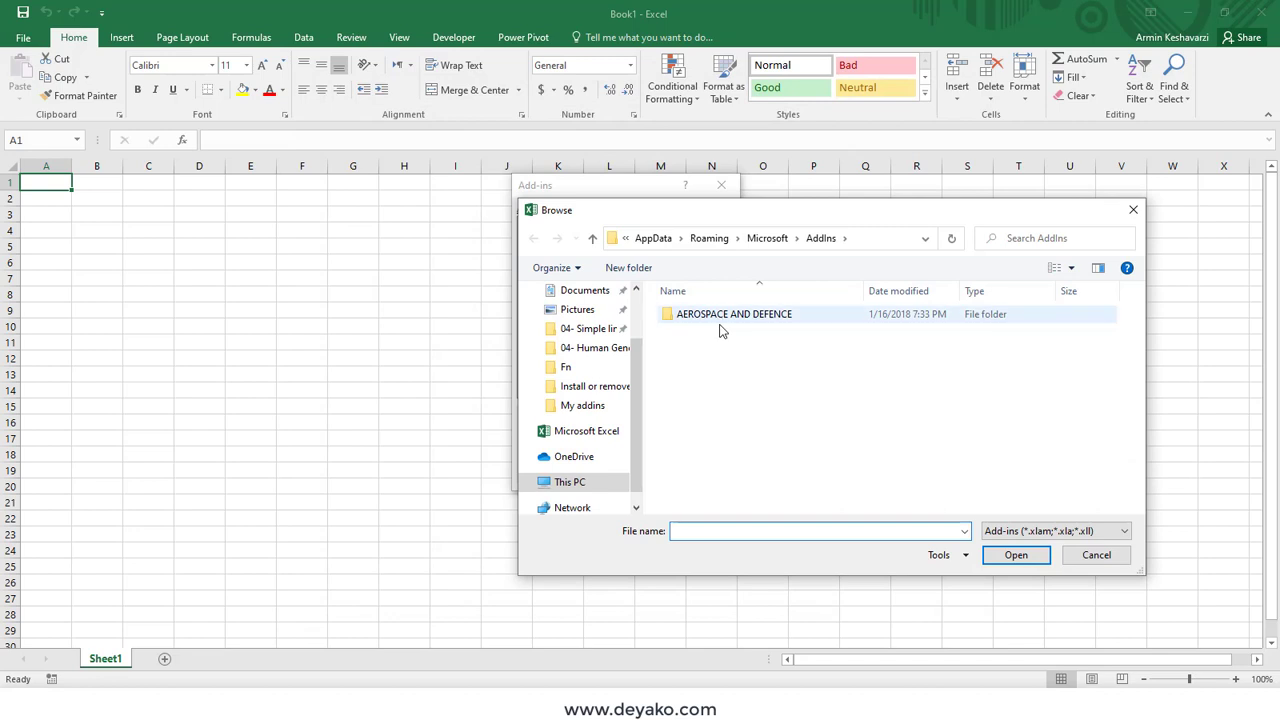
click(590, 405)
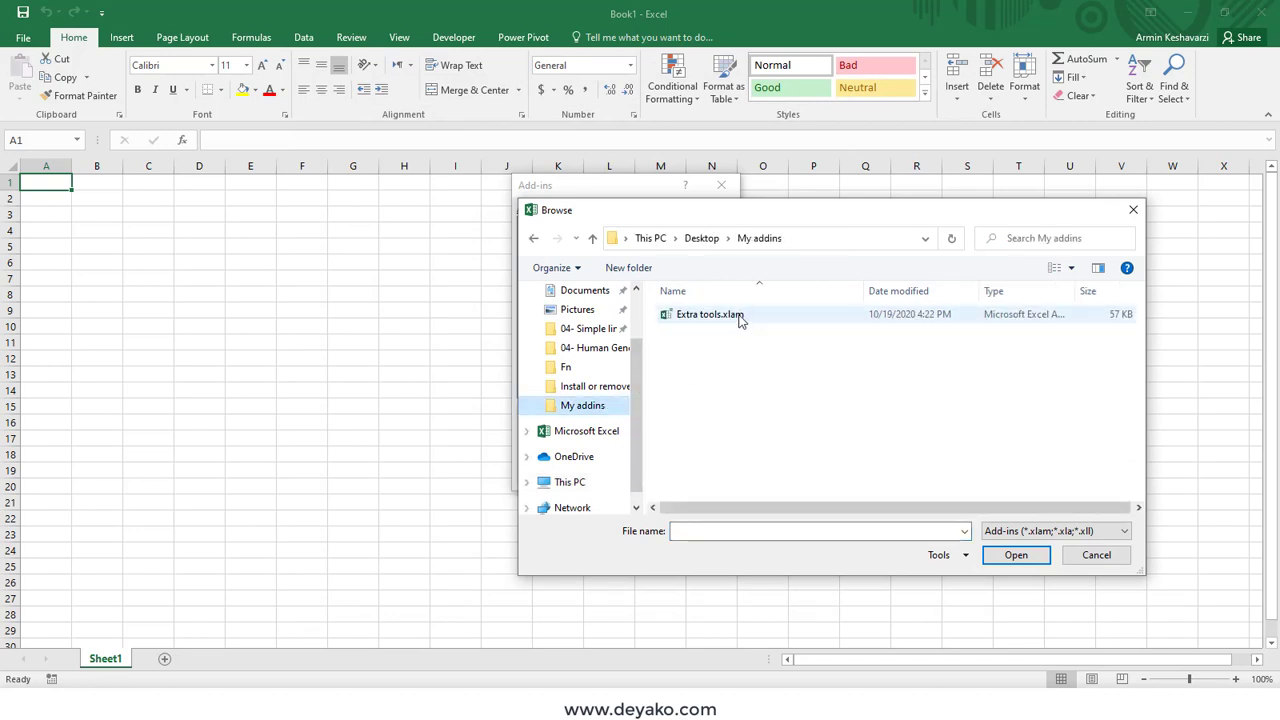
click(740, 316)
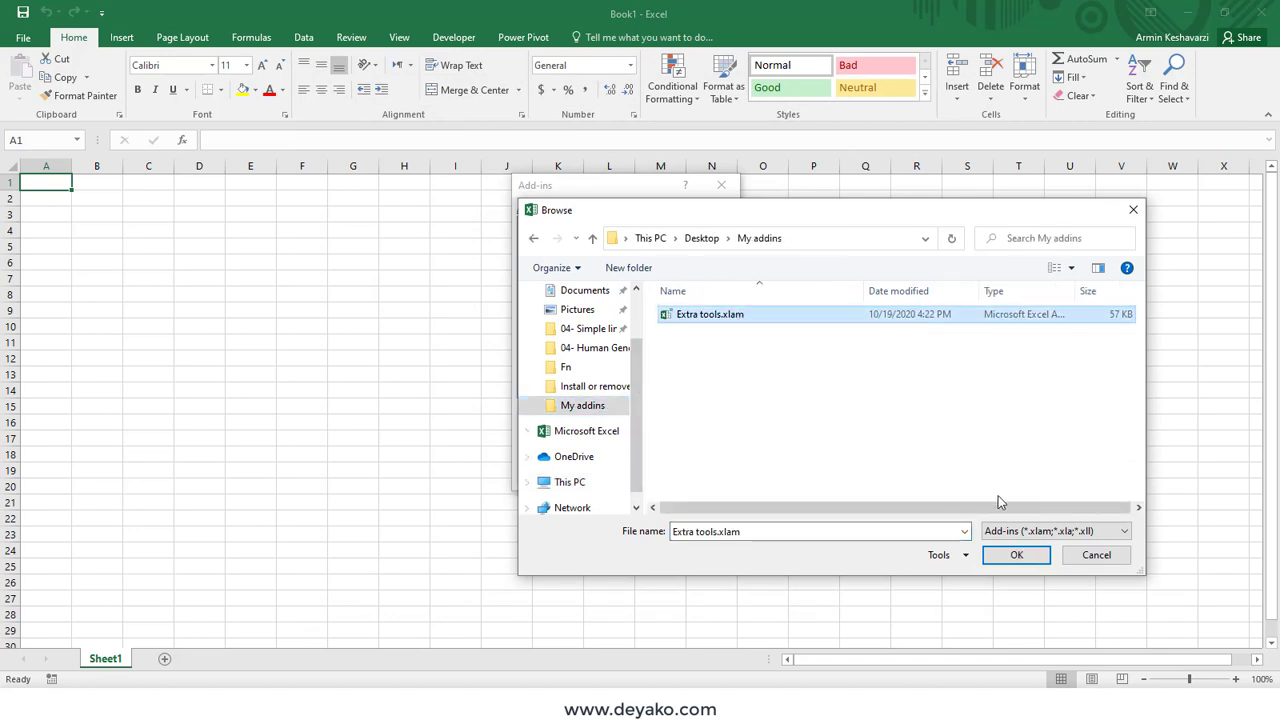
click(1012, 558)
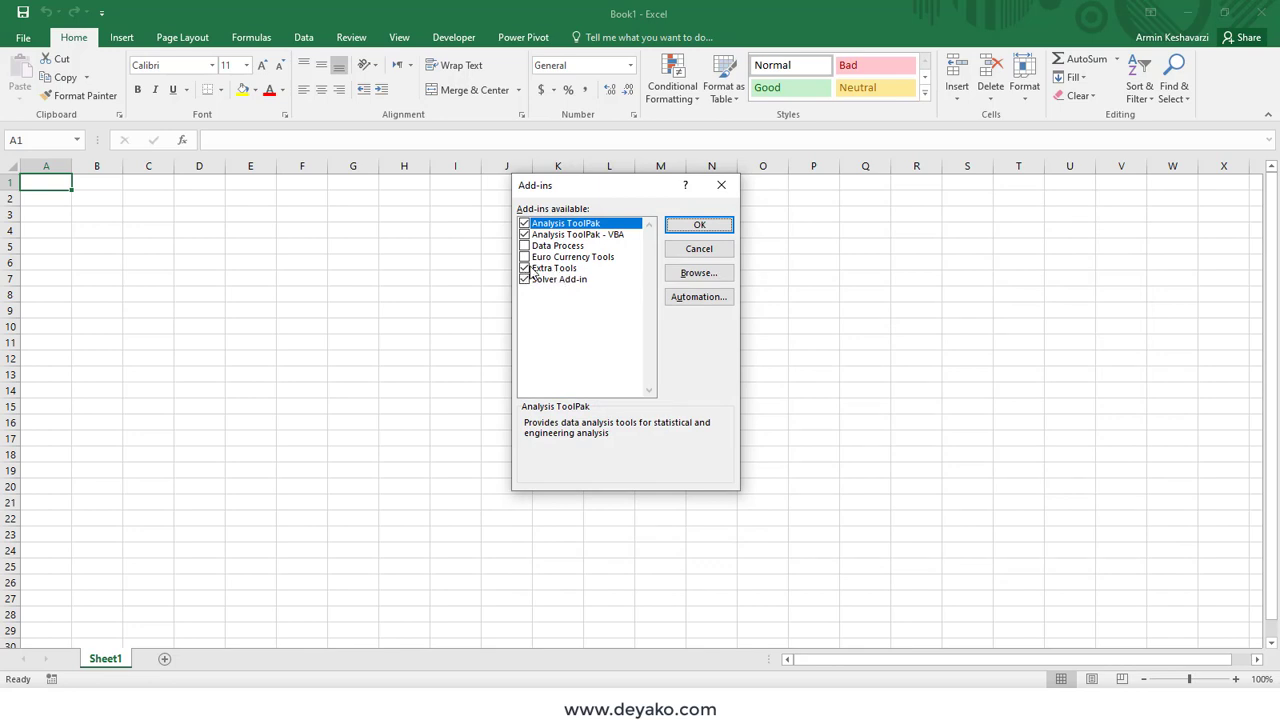
click(666, 225)
Examine the Extera add-in's import commands and the One Excel file selection dialog, and dismiss it without importing
click(587, 44)
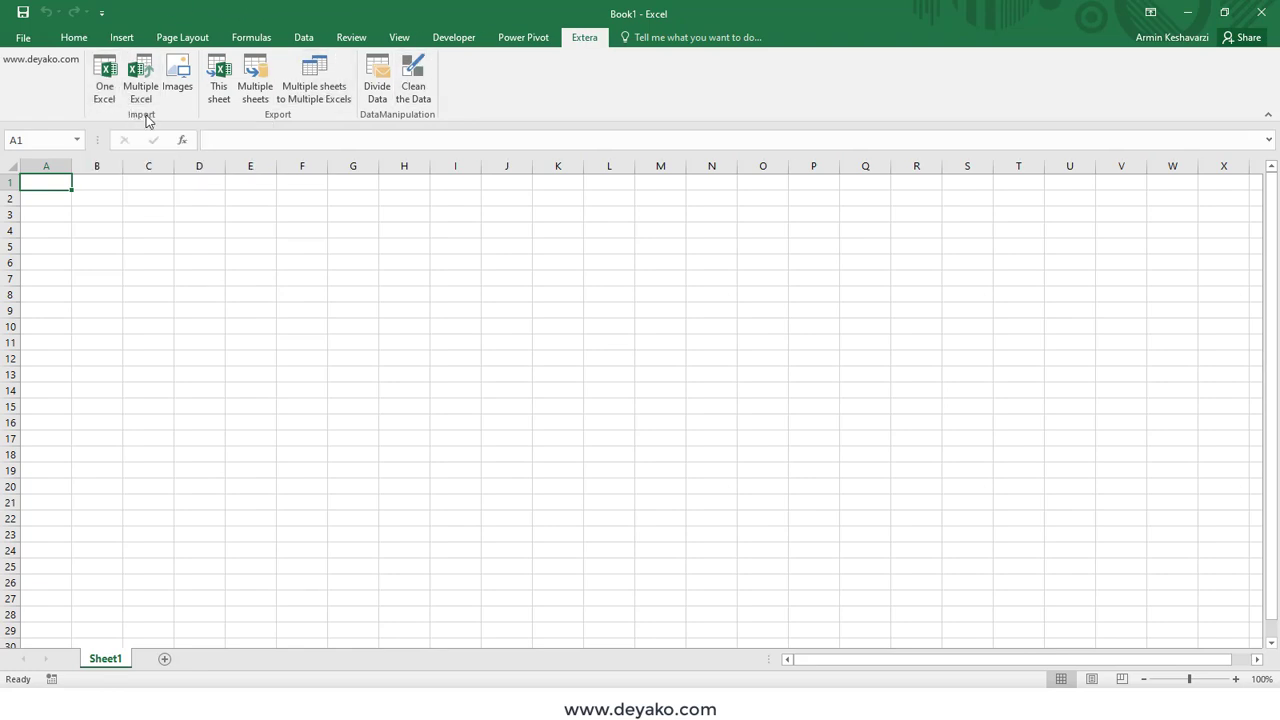
click(113, 82)
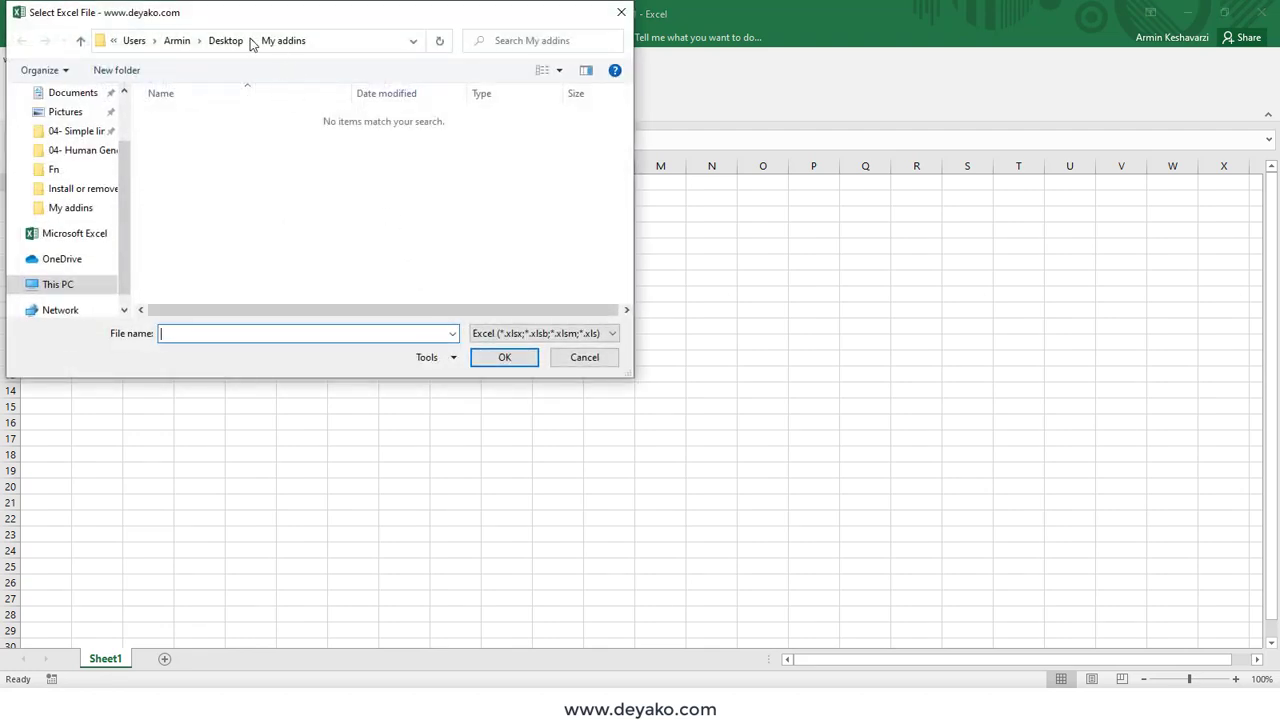
click(590, 360)
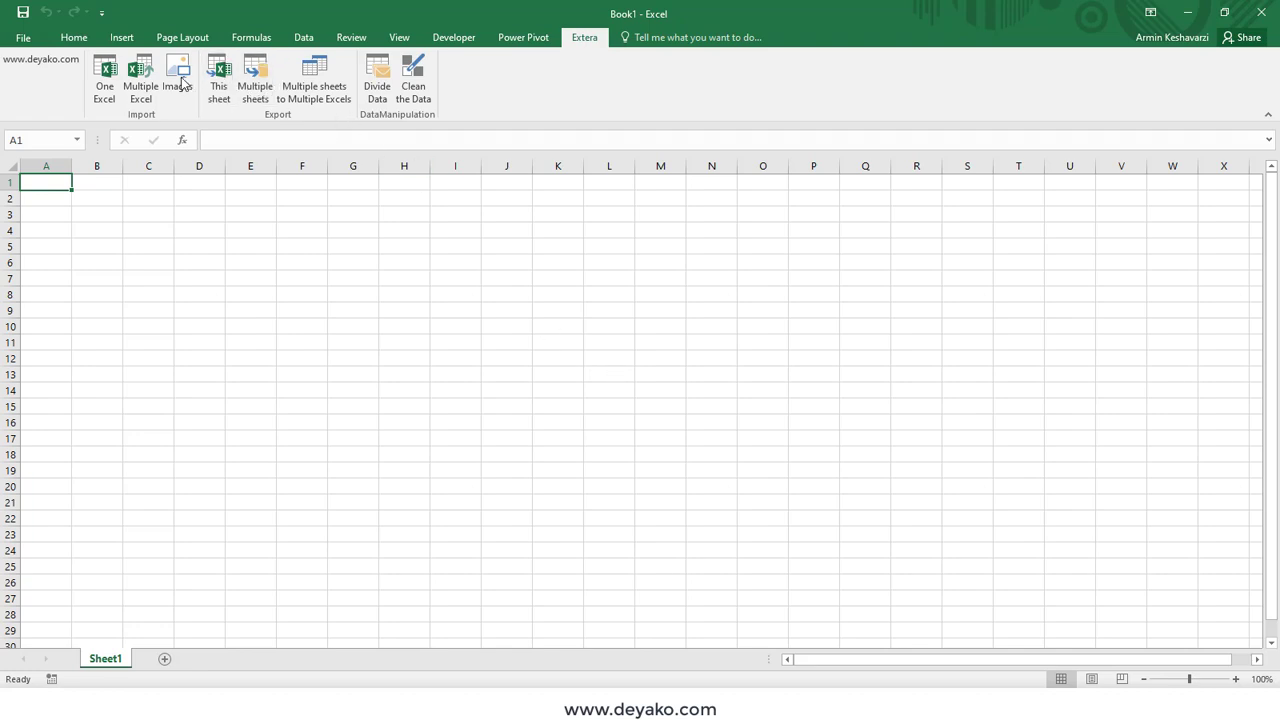
Try out the Multiple Excel import by choosing the My addins folder as source, and cancel without importing
click(146, 86)
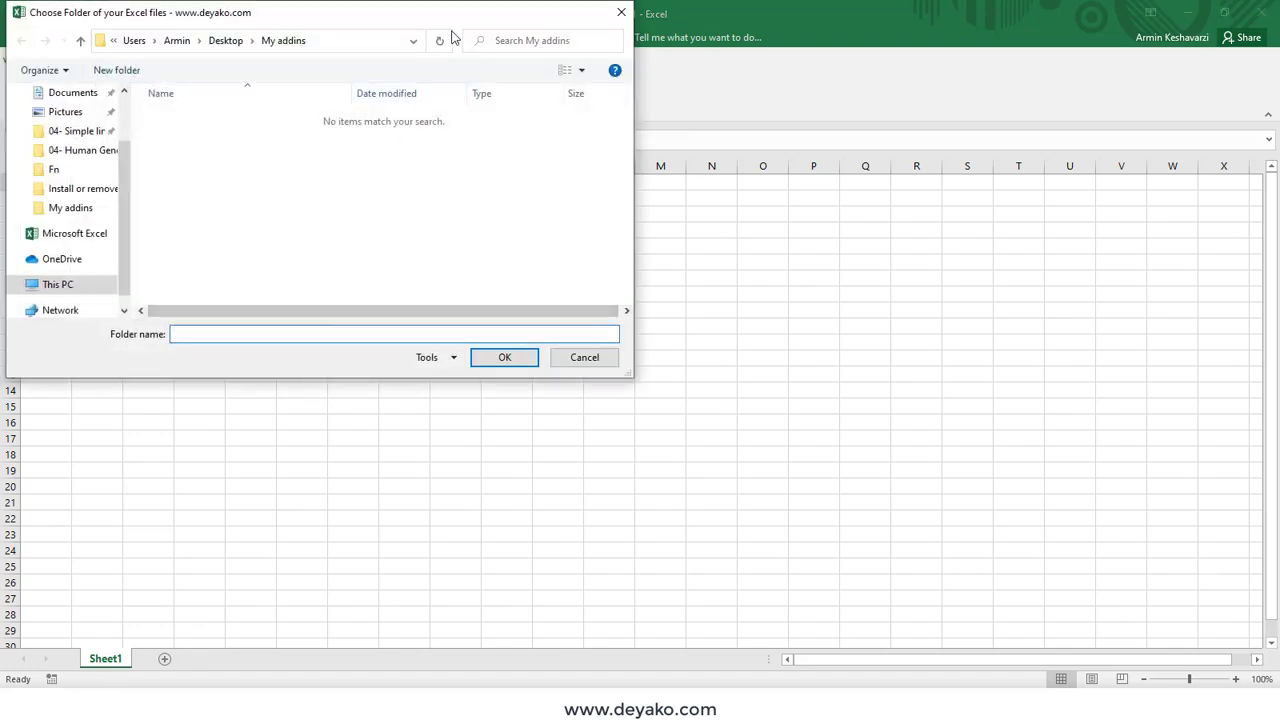
drag(451, 20, 757, 103)
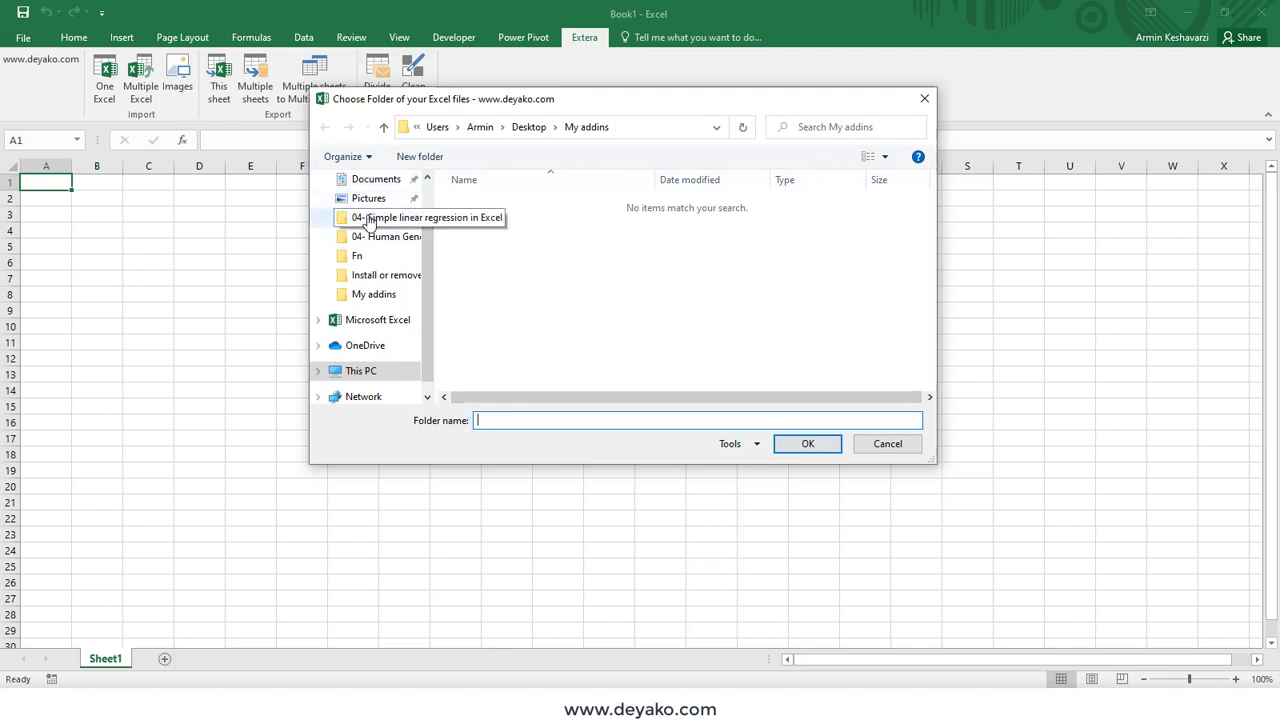
click(372, 294)
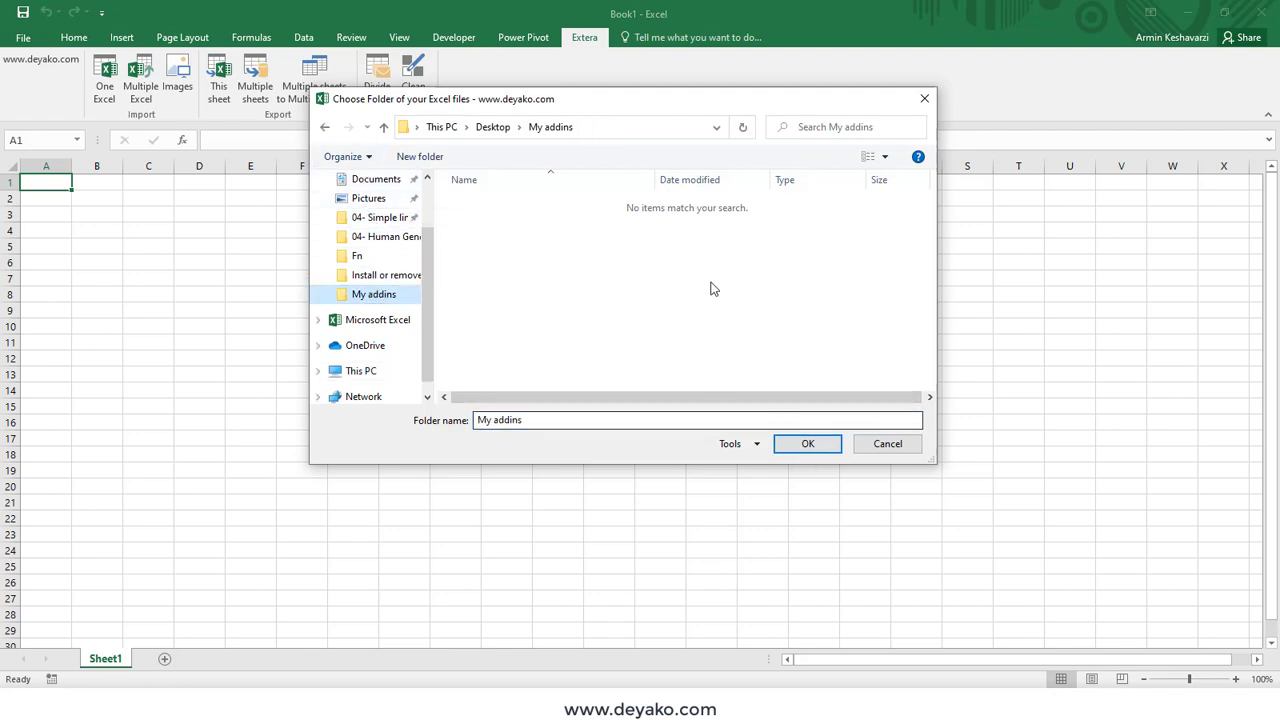
drag(526, 418, 464, 418)
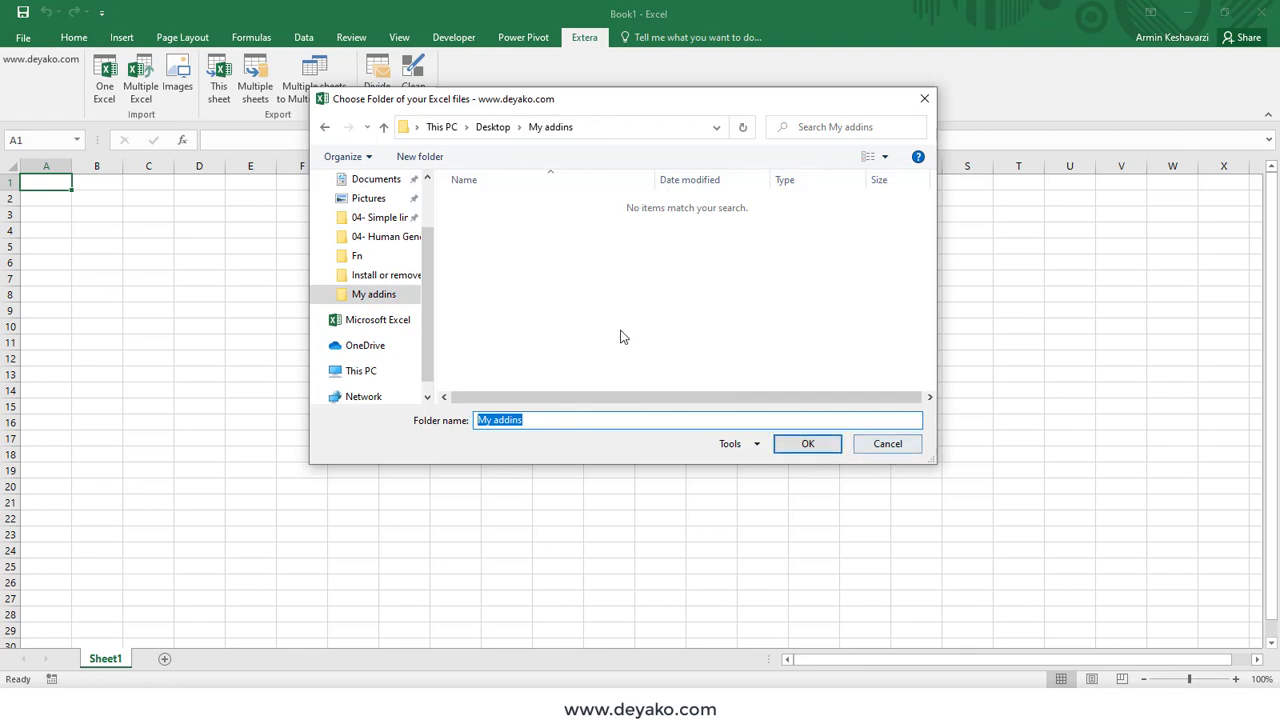
click(913, 455)
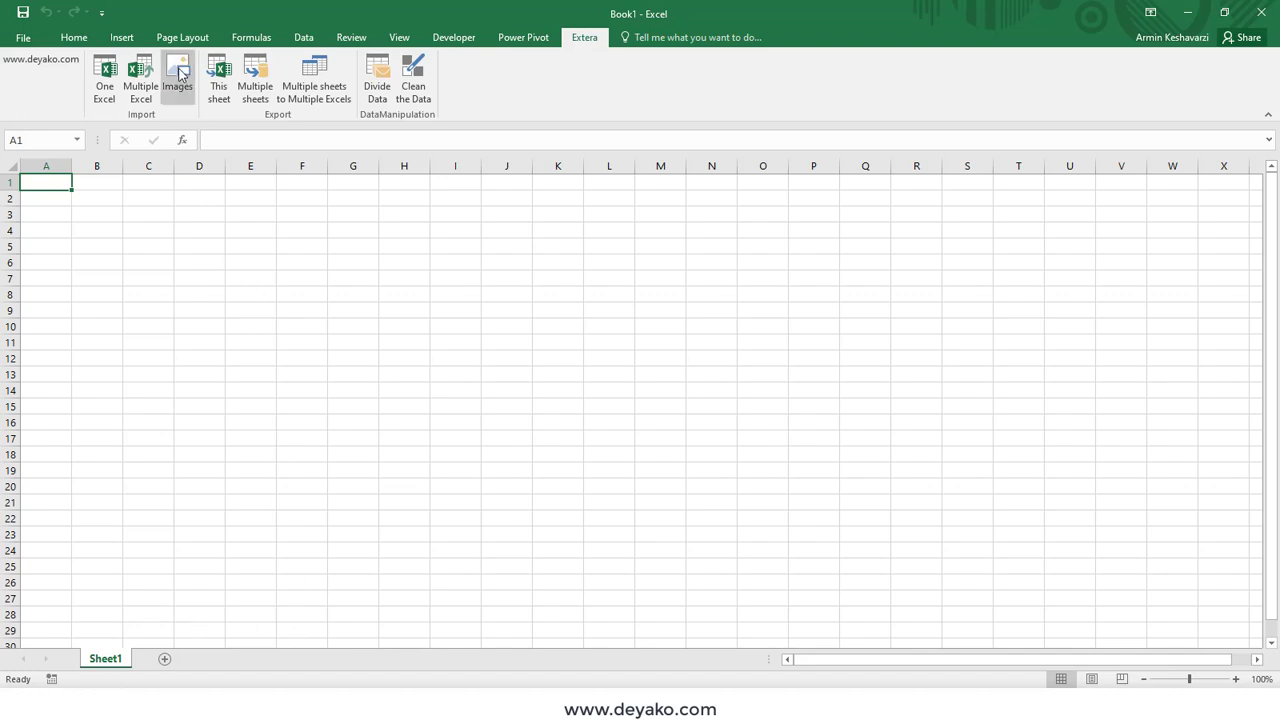
Try out the Images import by choosing the My addins folder as source, and cancel without importing
click(181, 73)
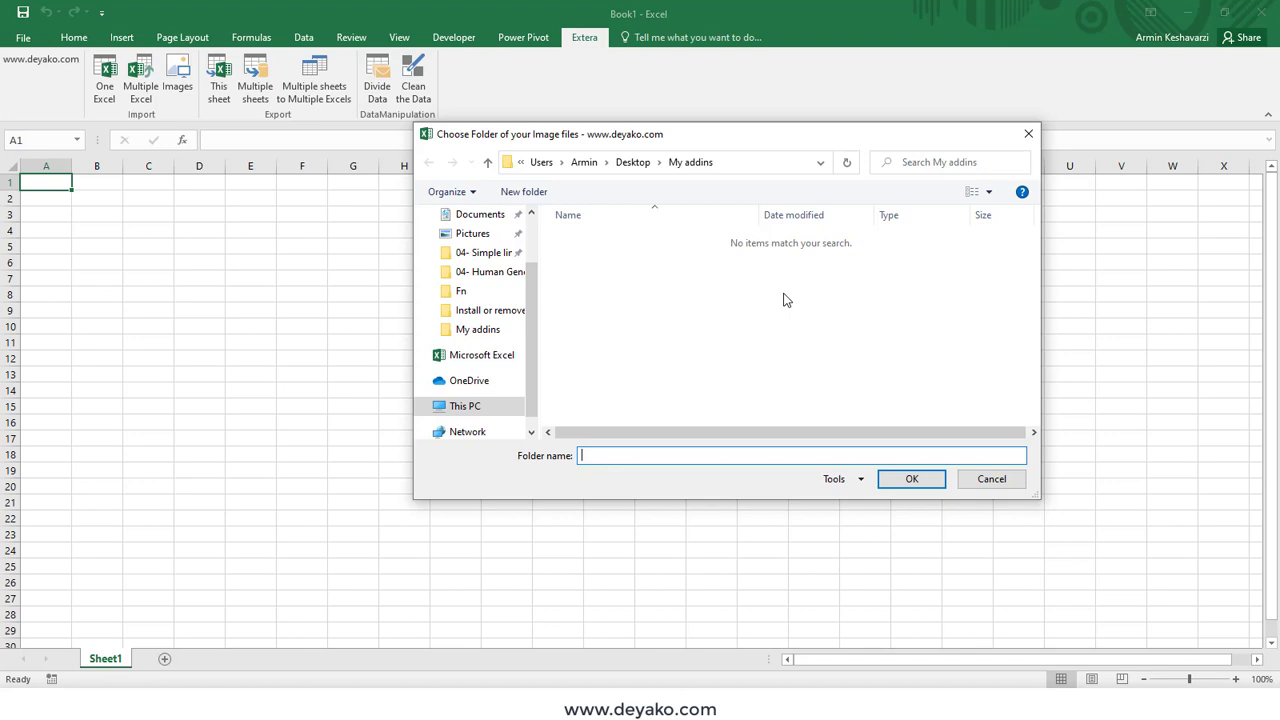
click(478, 329)
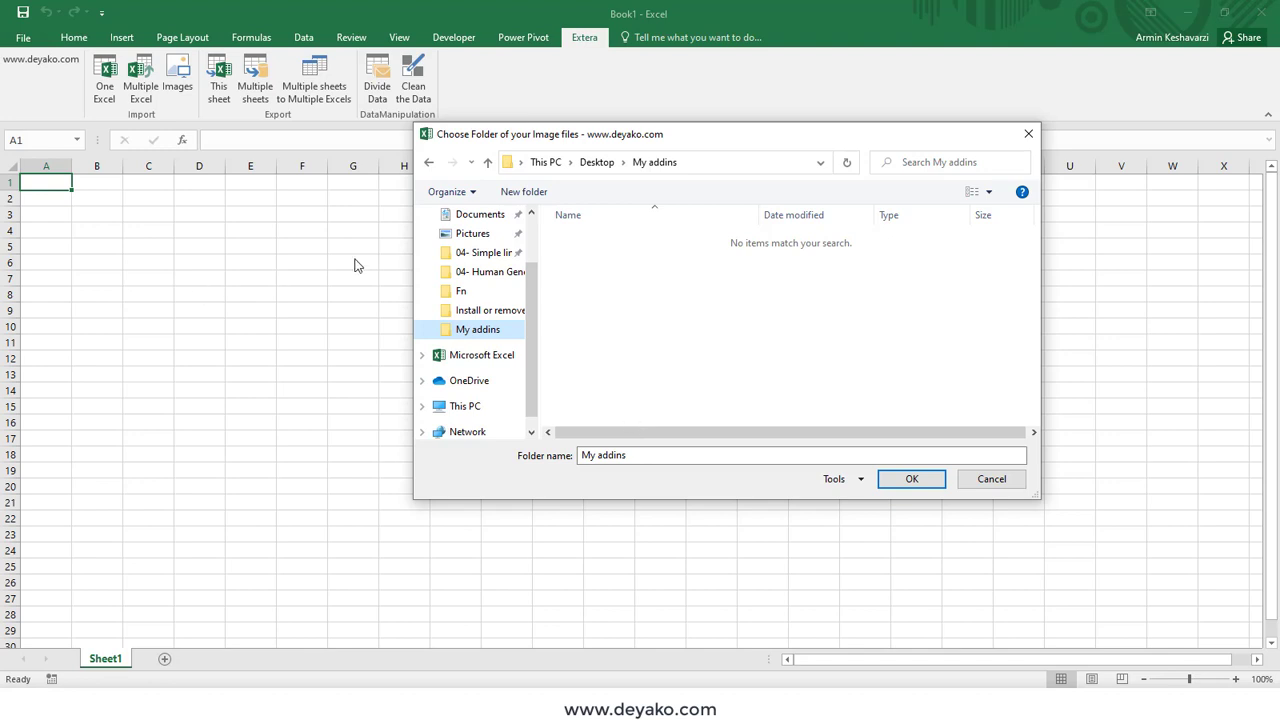
click(980, 484)
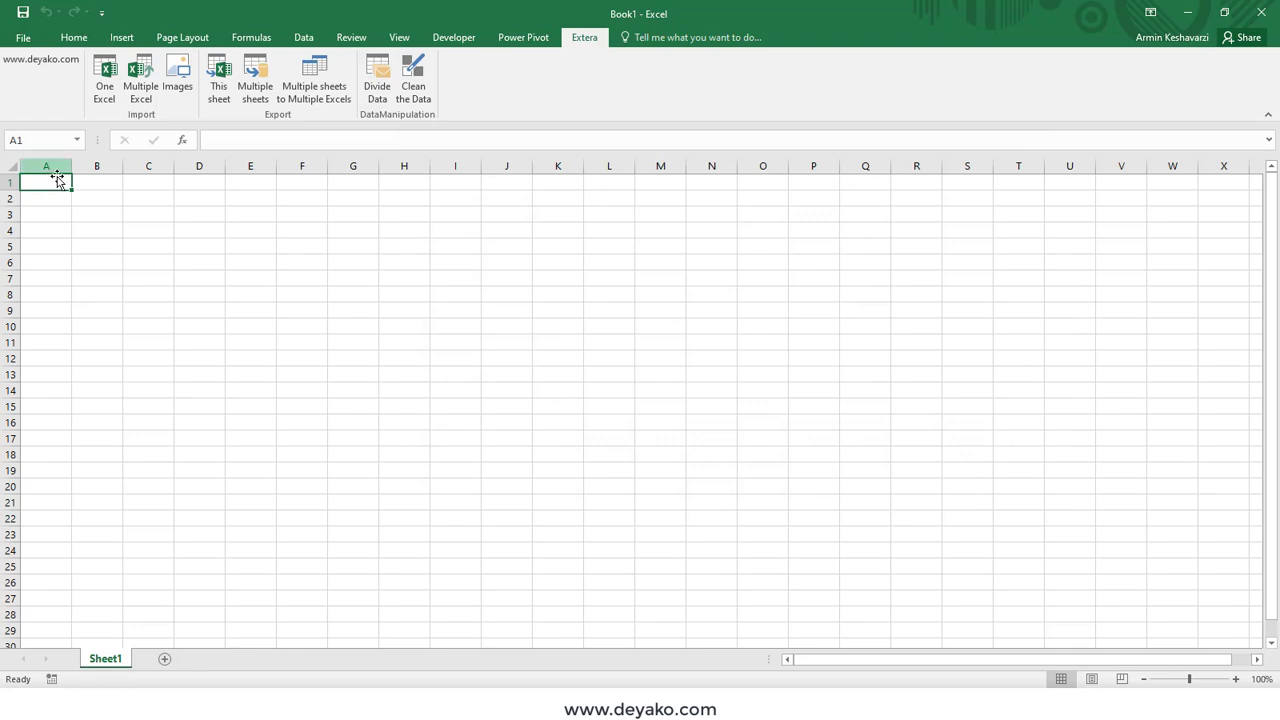
Select cells A1:K1, export the current sheet to a new workbook with This sheet, and close the exported workbook
drag(57, 182, 542, 180)
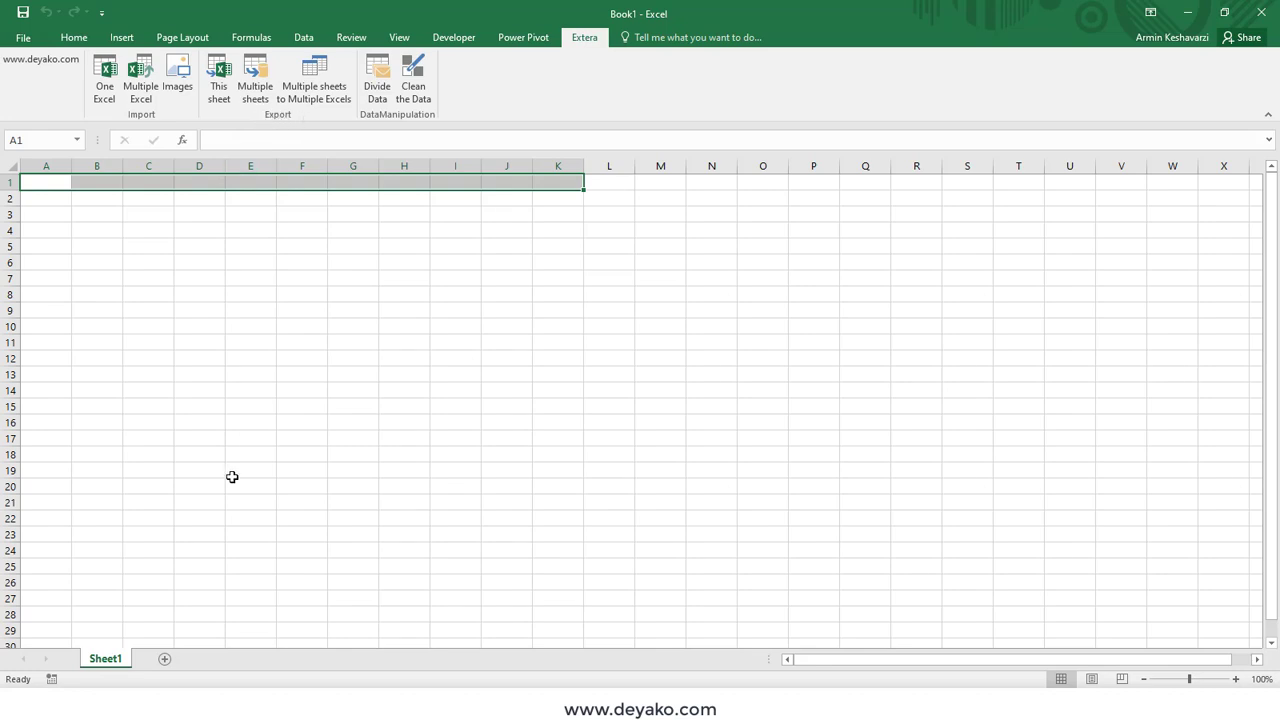
click(215, 88)
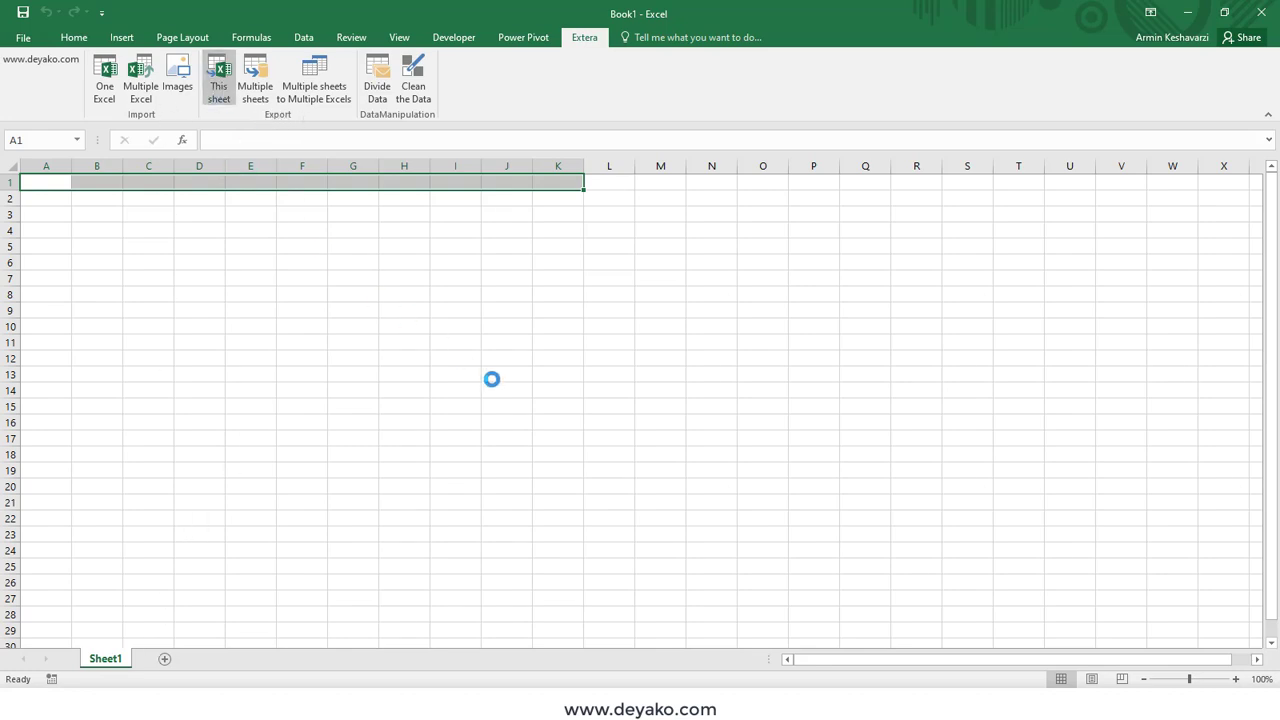
click(1260, 8)
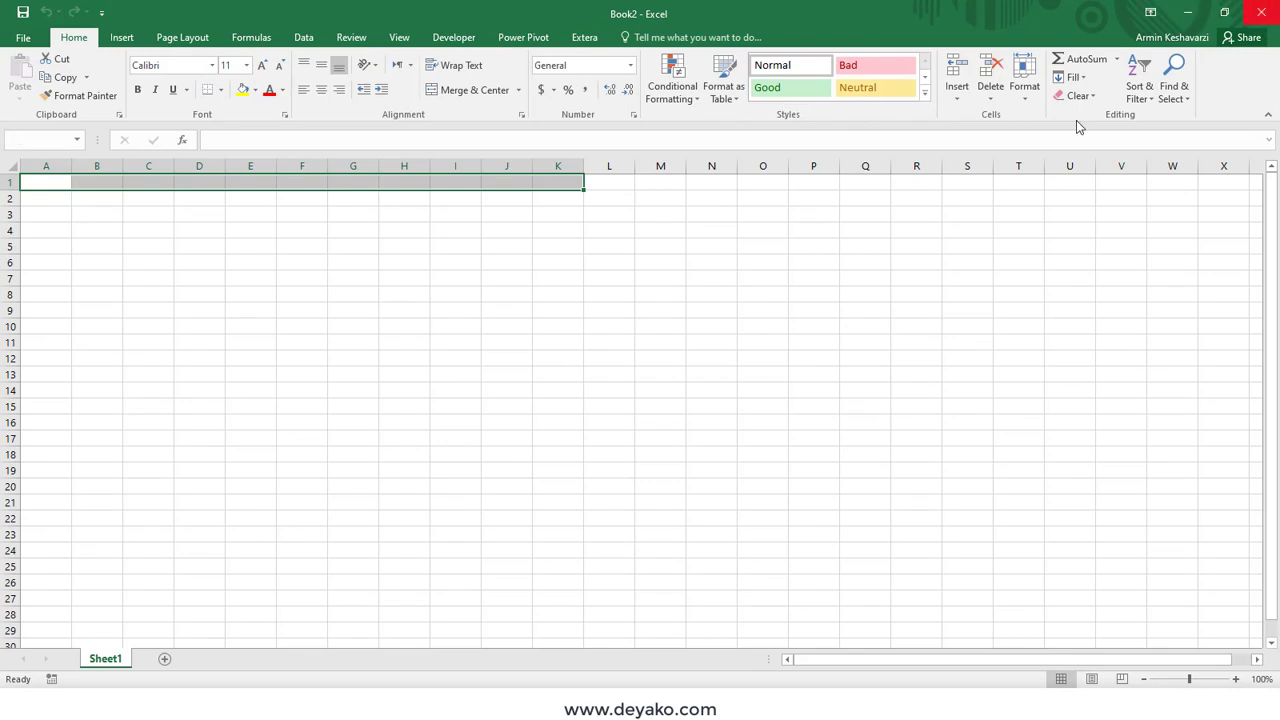
click(650, 372)
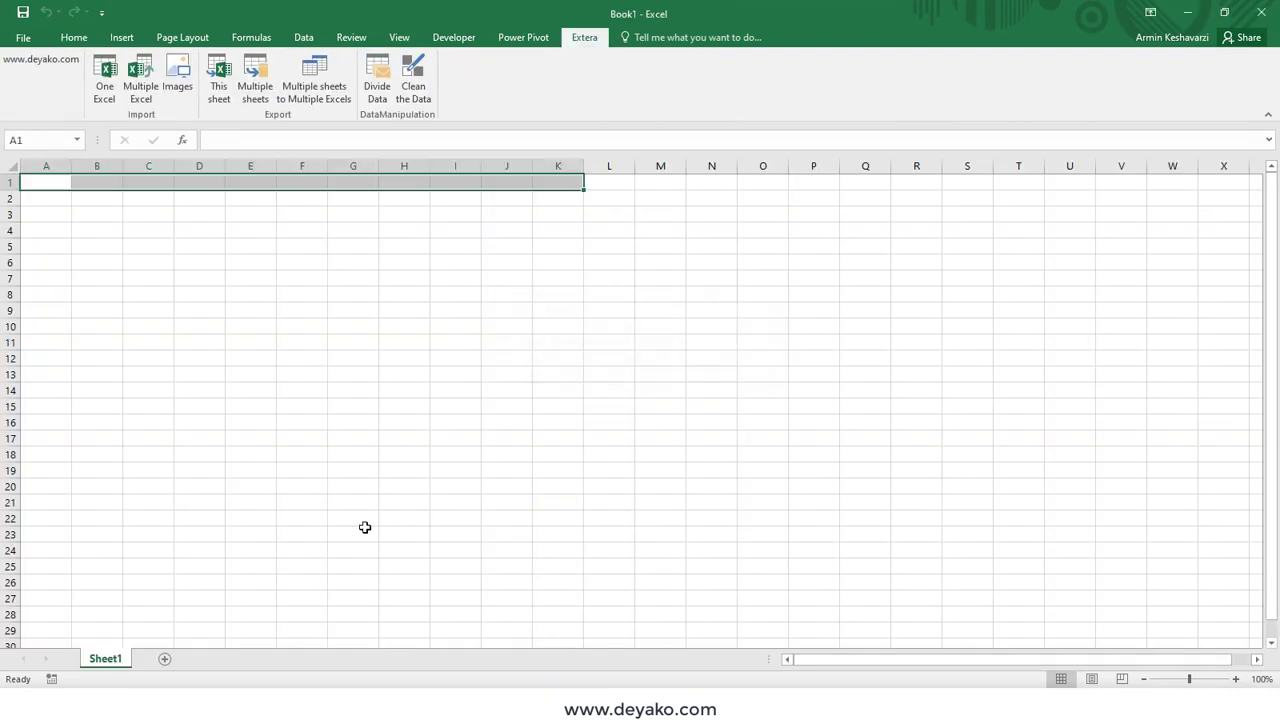
Set up Move or Copy for Sheet1 to create a copy in a new book, and cancel it
right_click(110, 658)
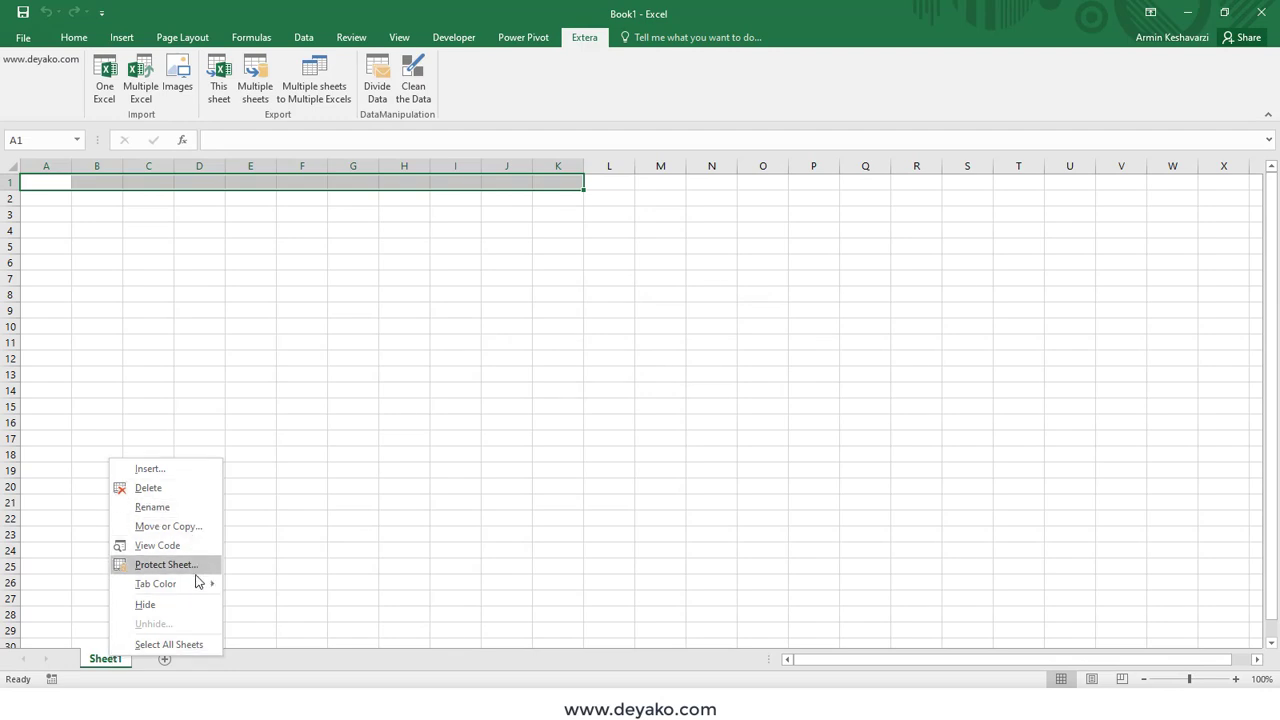
click(168, 526)
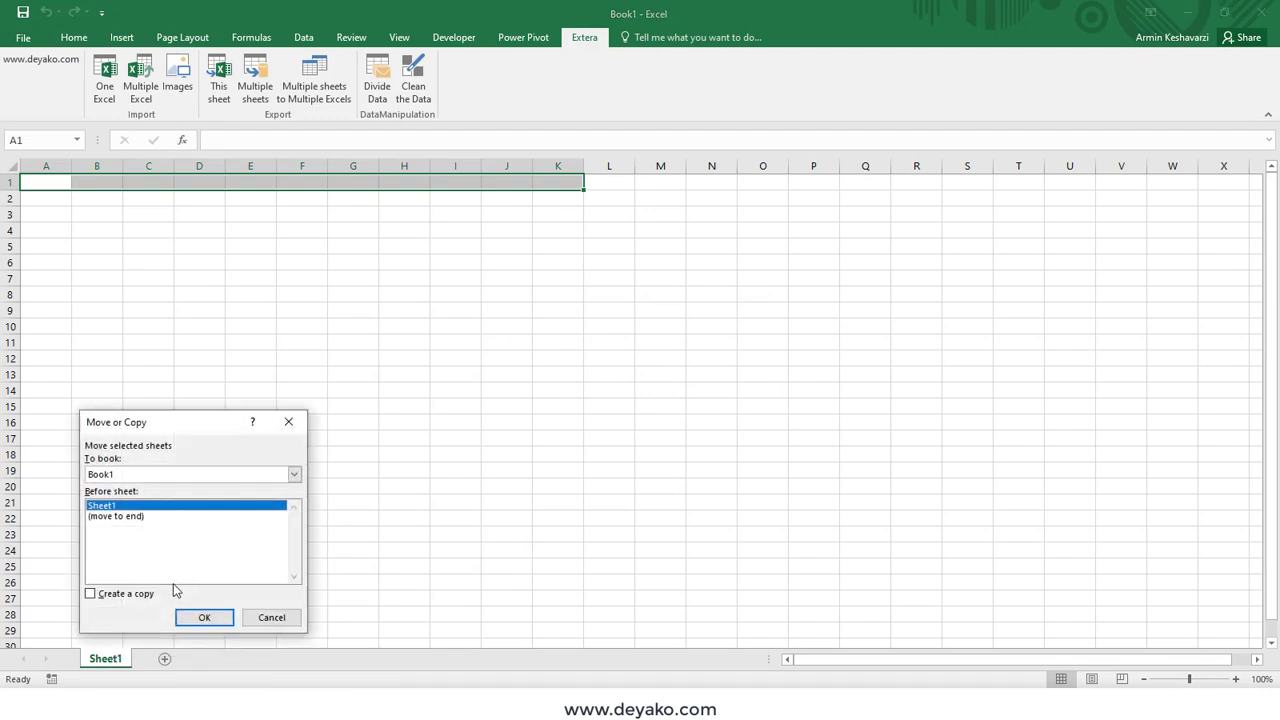
click(104, 598)
click(240, 474)
click(172, 489)
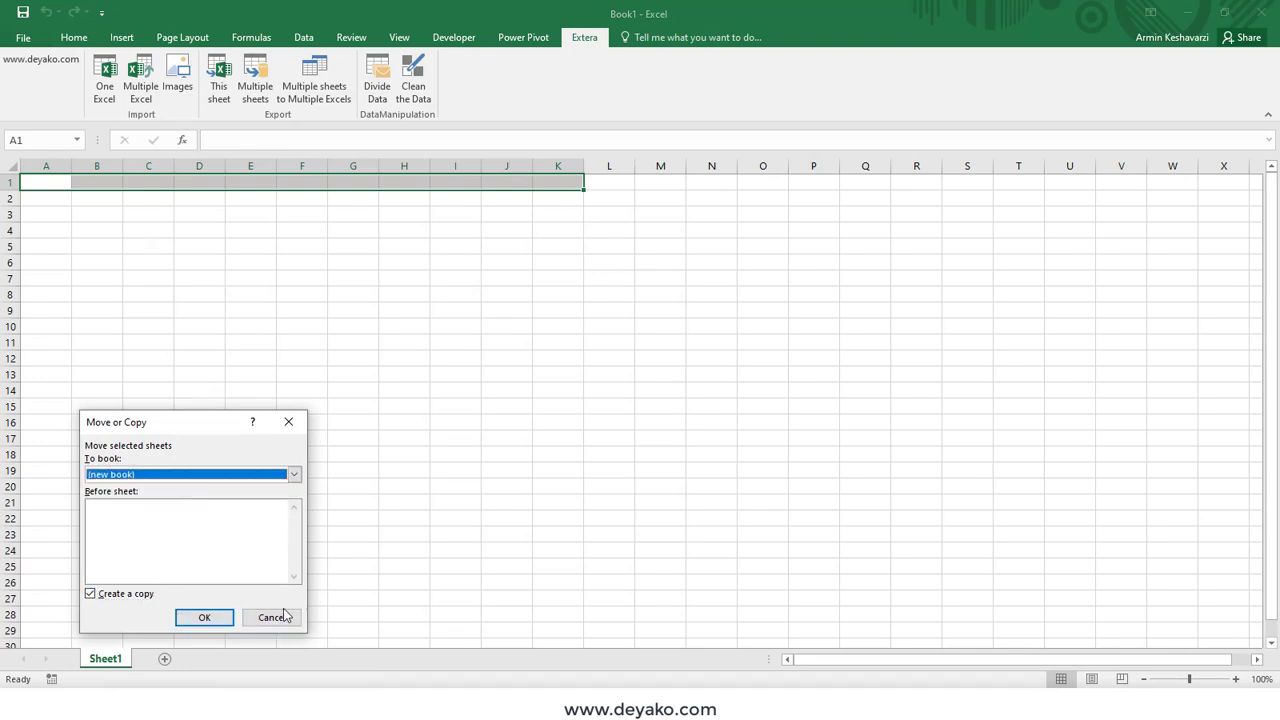
click(272, 617)
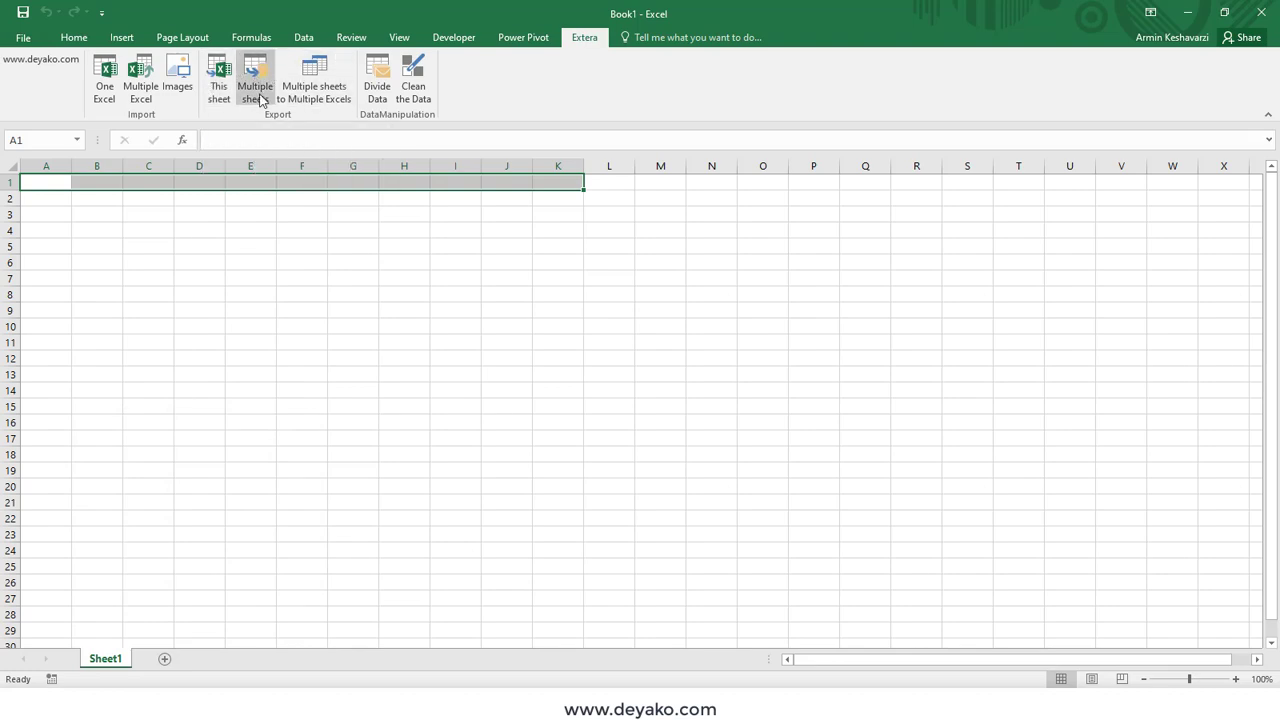
Add two new sheets, Sheet2 and Sheet3, to the workbook and return to Sheet1
click(165, 659)
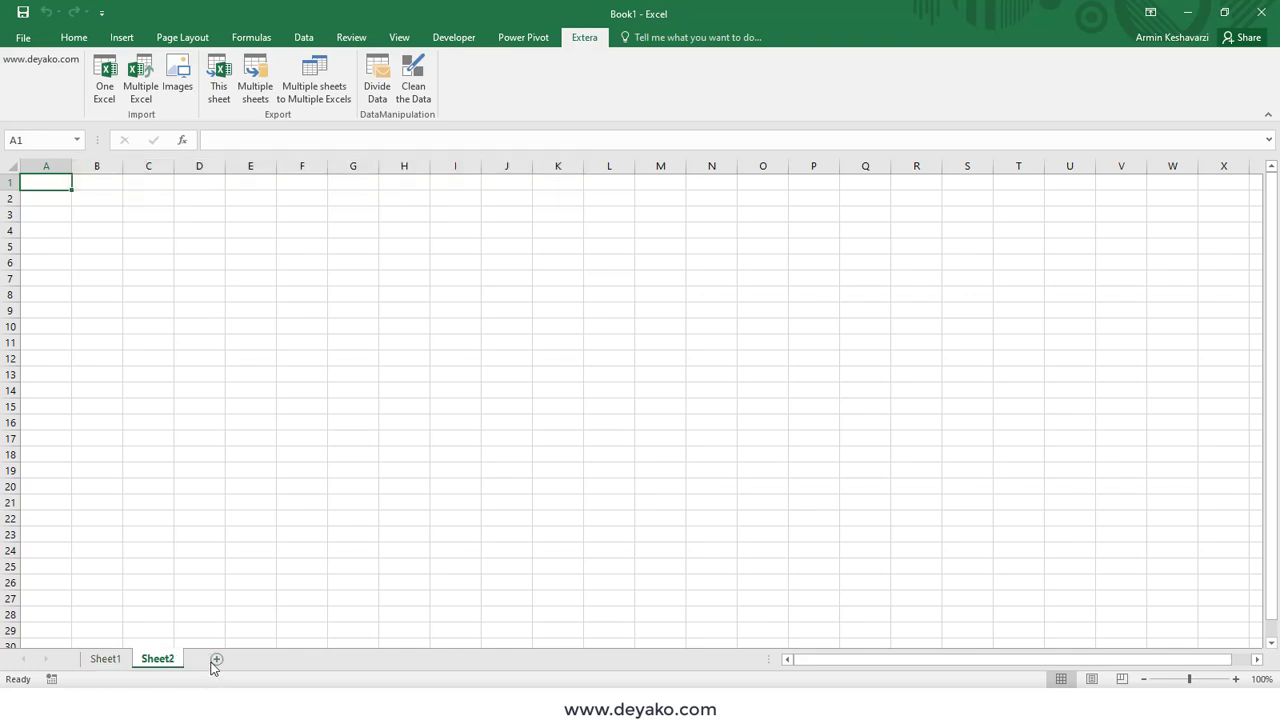
click(216, 660)
click(107, 660)
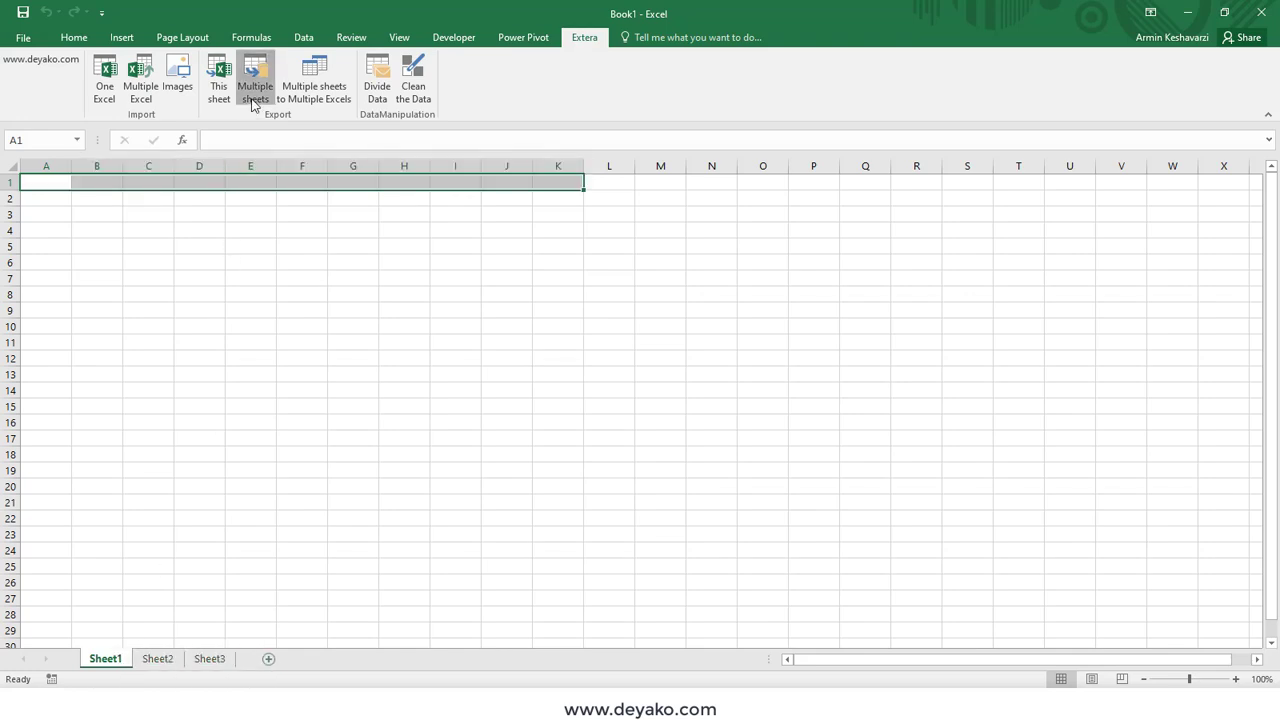
Try out sheet selection in the Multiple sheets export, ending with Sheet1 and Sheet3 selected, and cancel the export
click(254, 90)
click(575, 288)
click(574, 297)
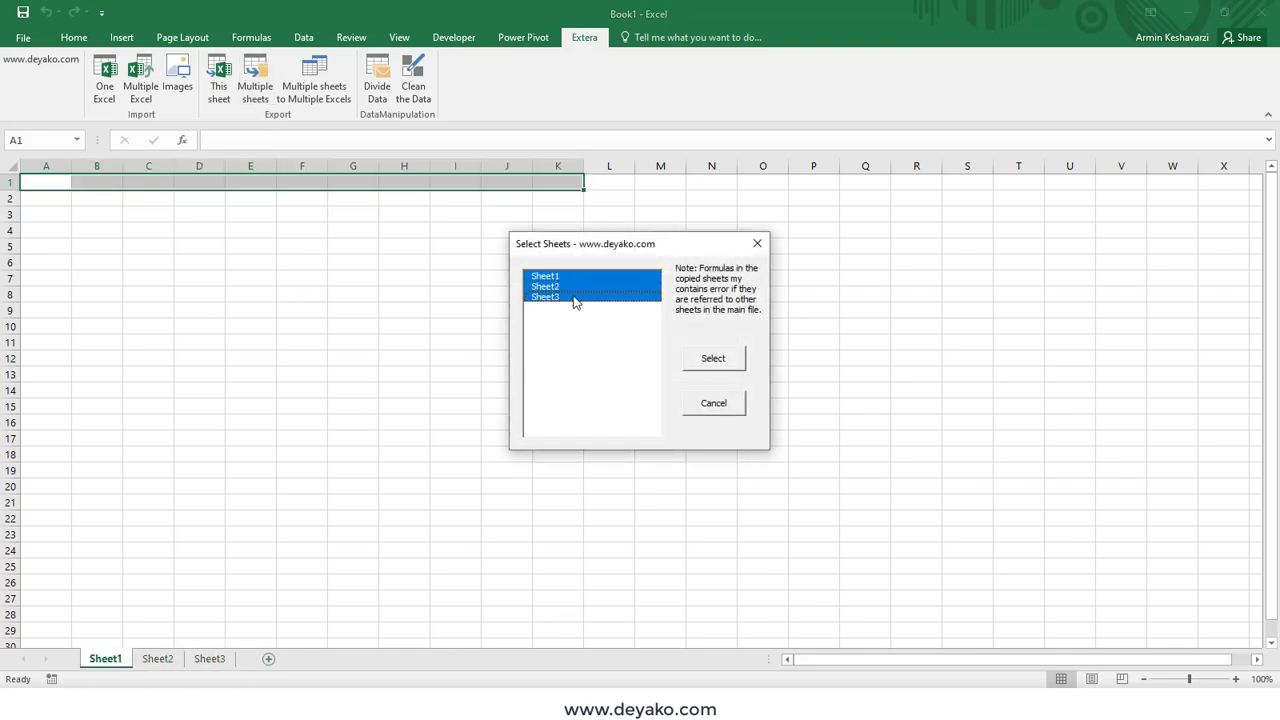
click(573, 275)
click(574, 287)
click(575, 299)
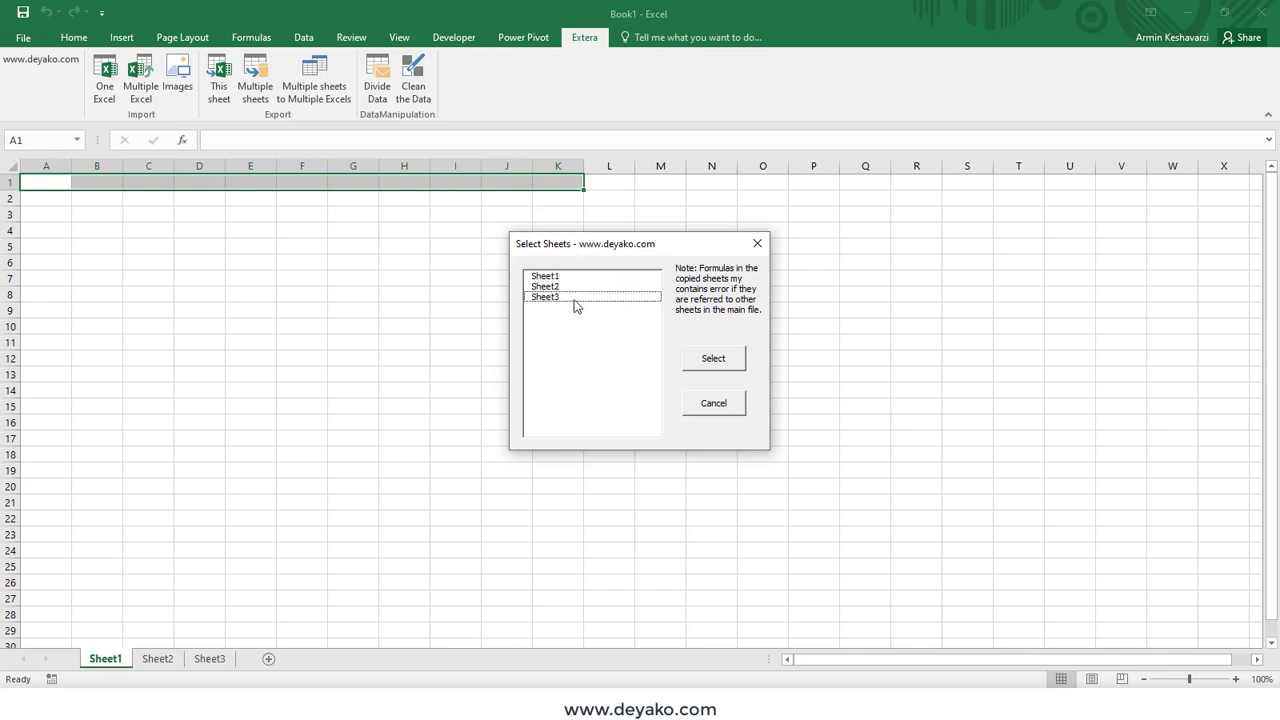
click(574, 277)
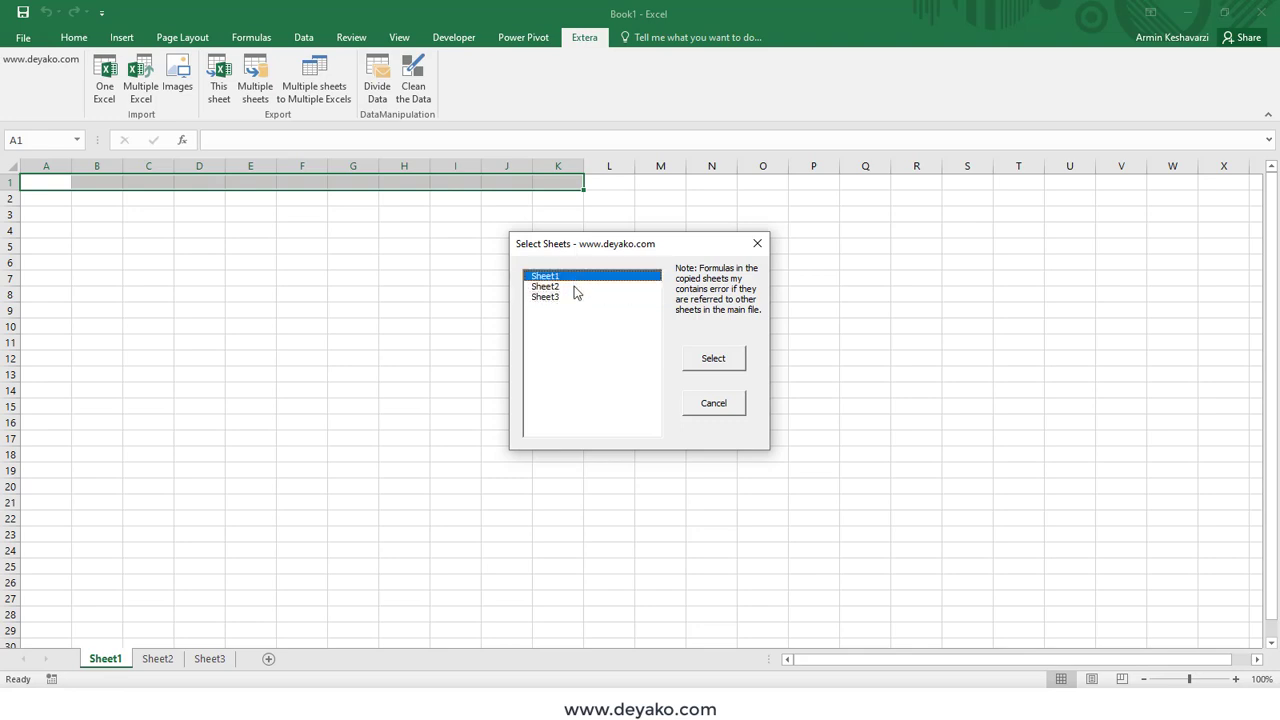
click(575, 287)
click(572, 287)
click(571, 297)
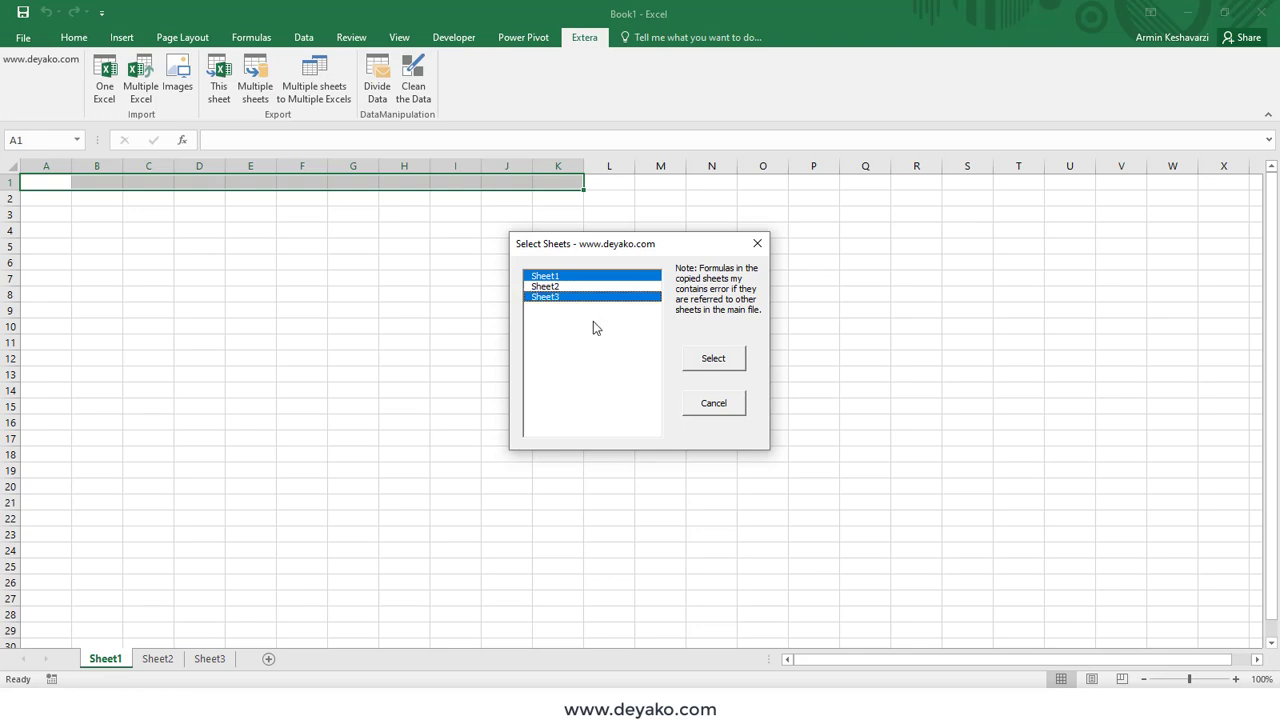
click(720, 404)
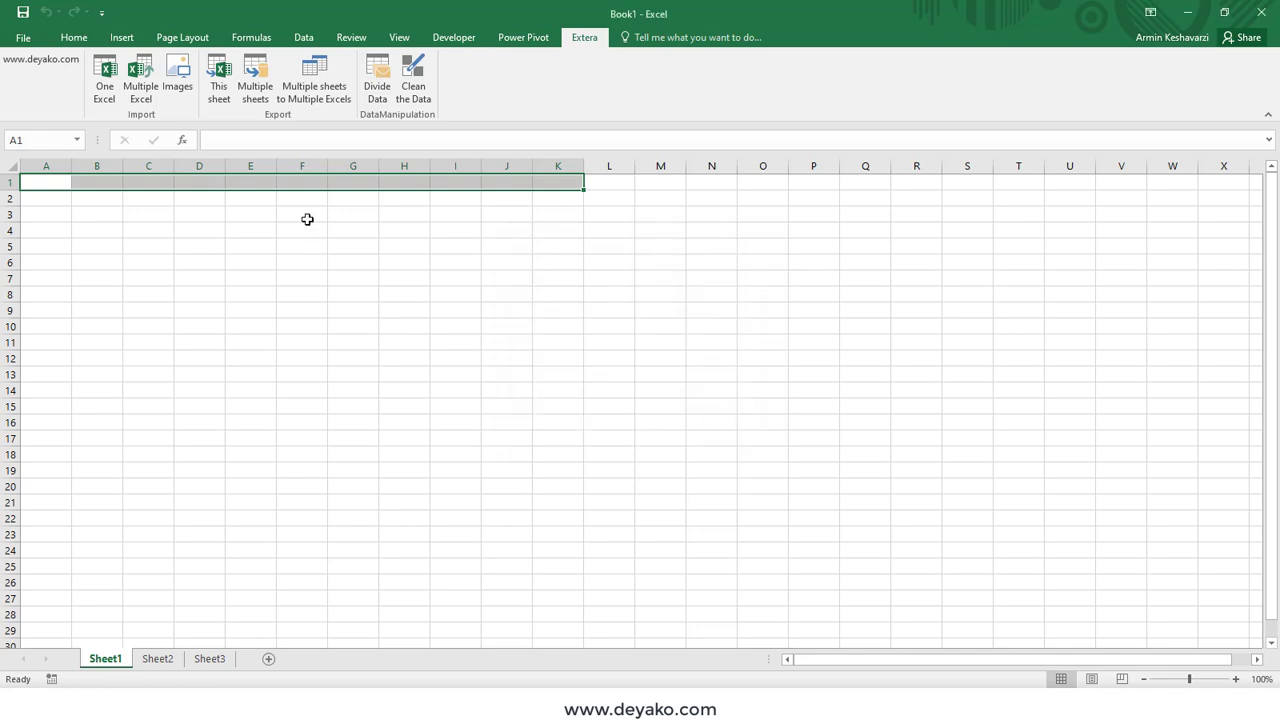
Try out the Multiple sheets to Multiple Excels export with the My addins folder and Sheet1 and Sheet3 selected, and cancel it
click(319, 91)
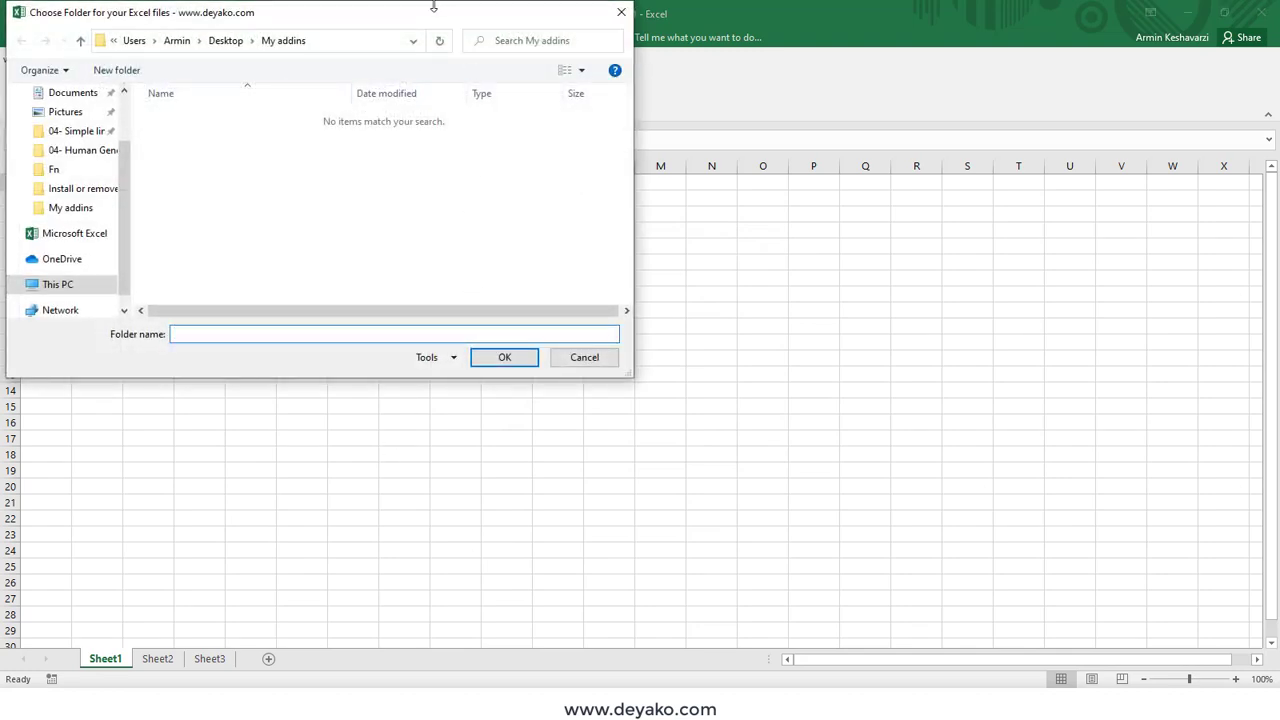
drag(431, 12, 976, 173)
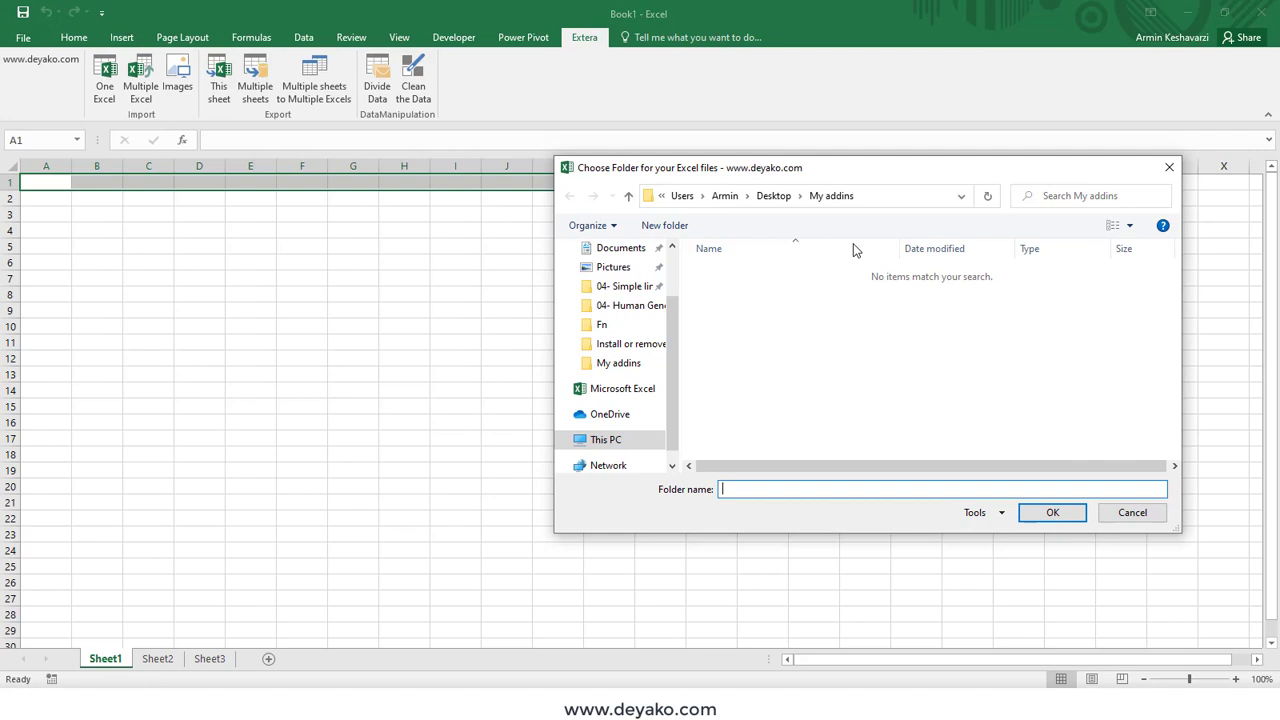
click(616, 363)
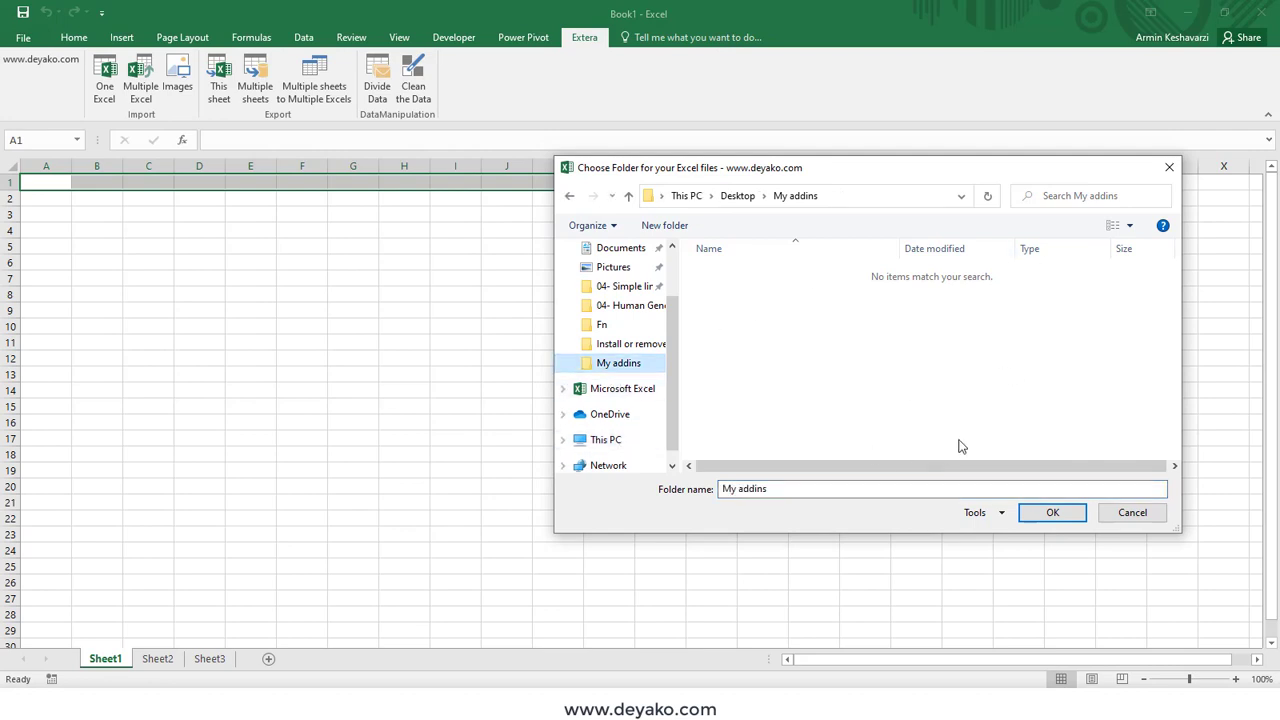
click(1074, 520)
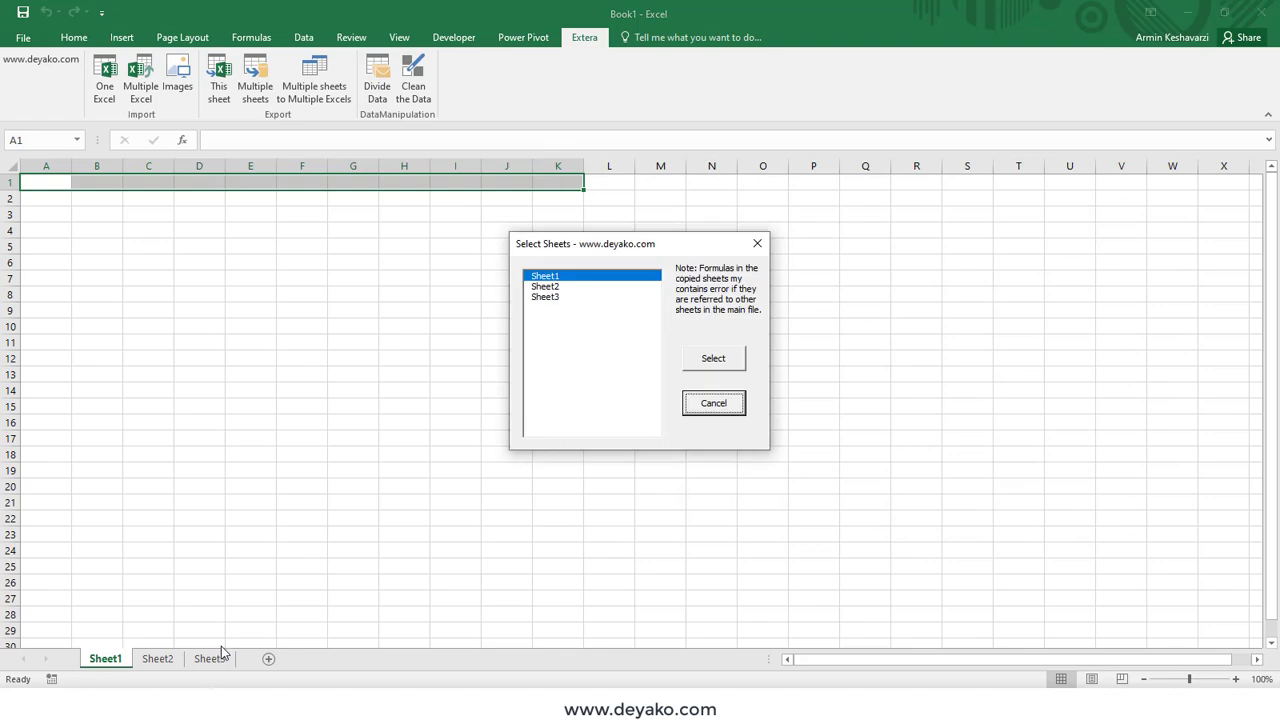
click(545, 298)
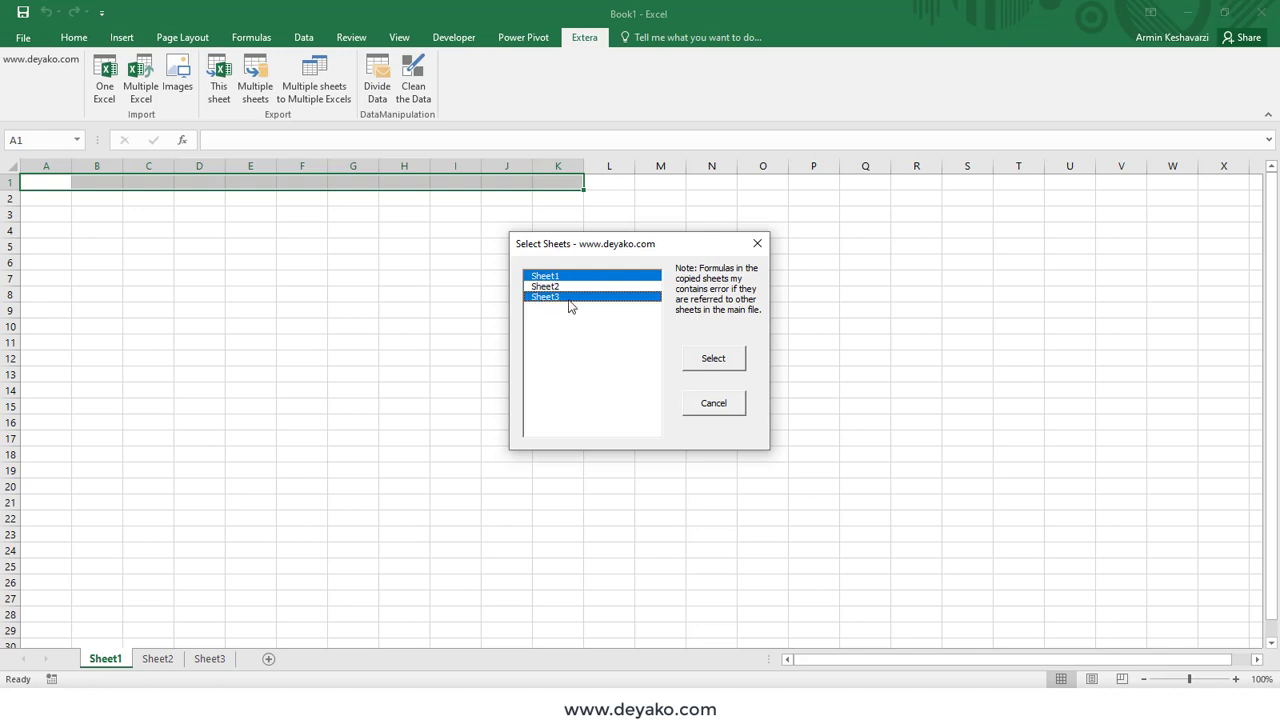
click(716, 406)
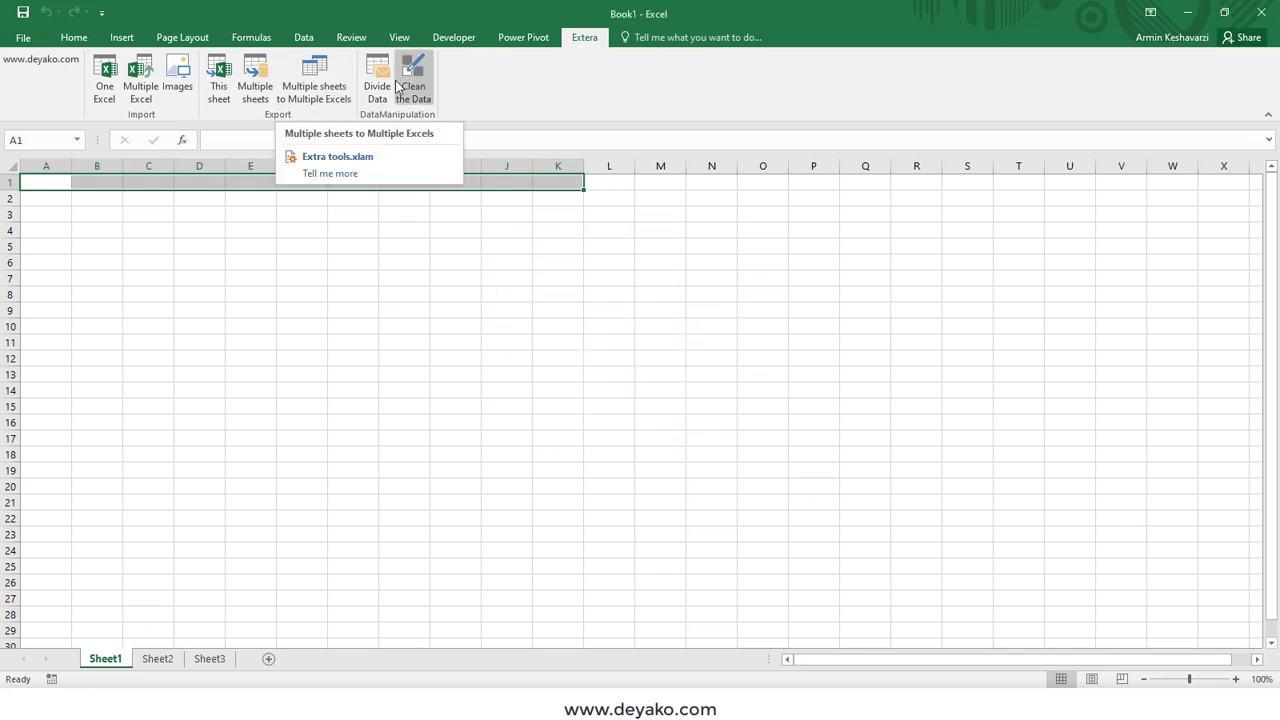
Set up Divide Data for range A1:G36 with division based on criteria and With Random Permutation enabled, and cancel it
click(145, 325)
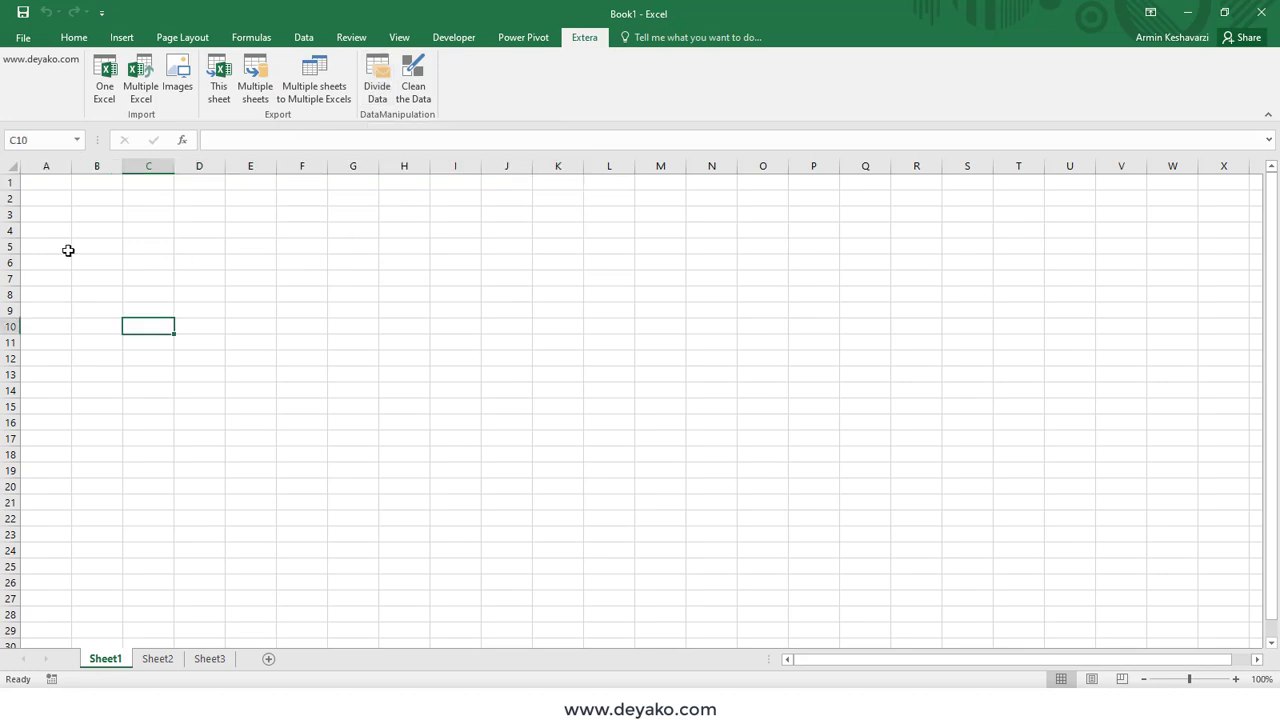
drag(42, 182, 372, 590)
click(377, 76)
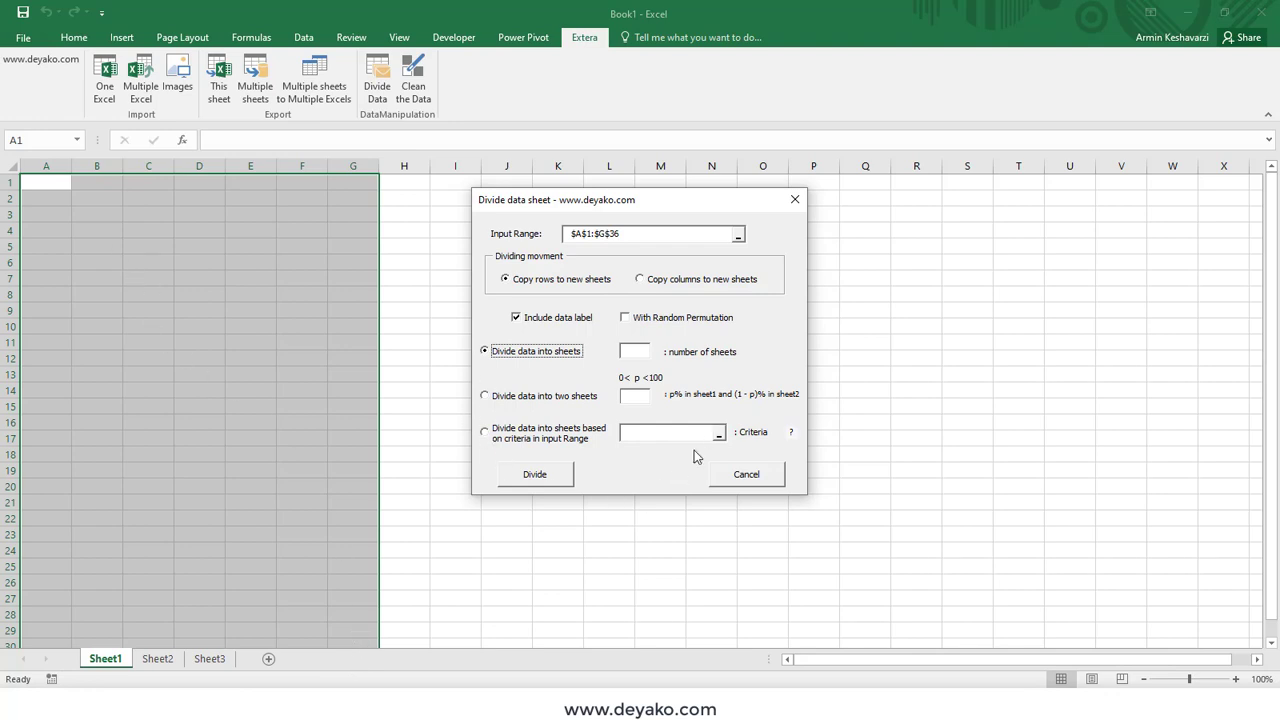
click(626, 397)
click(542, 443)
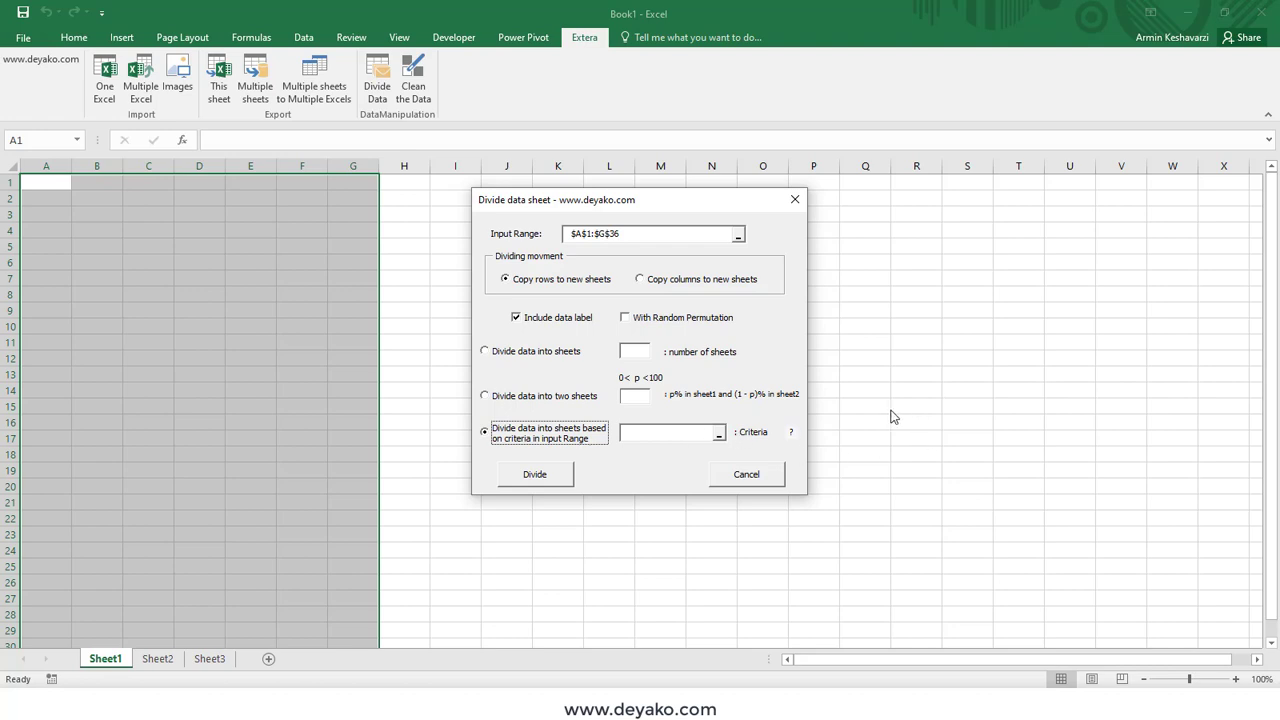
click(699, 318)
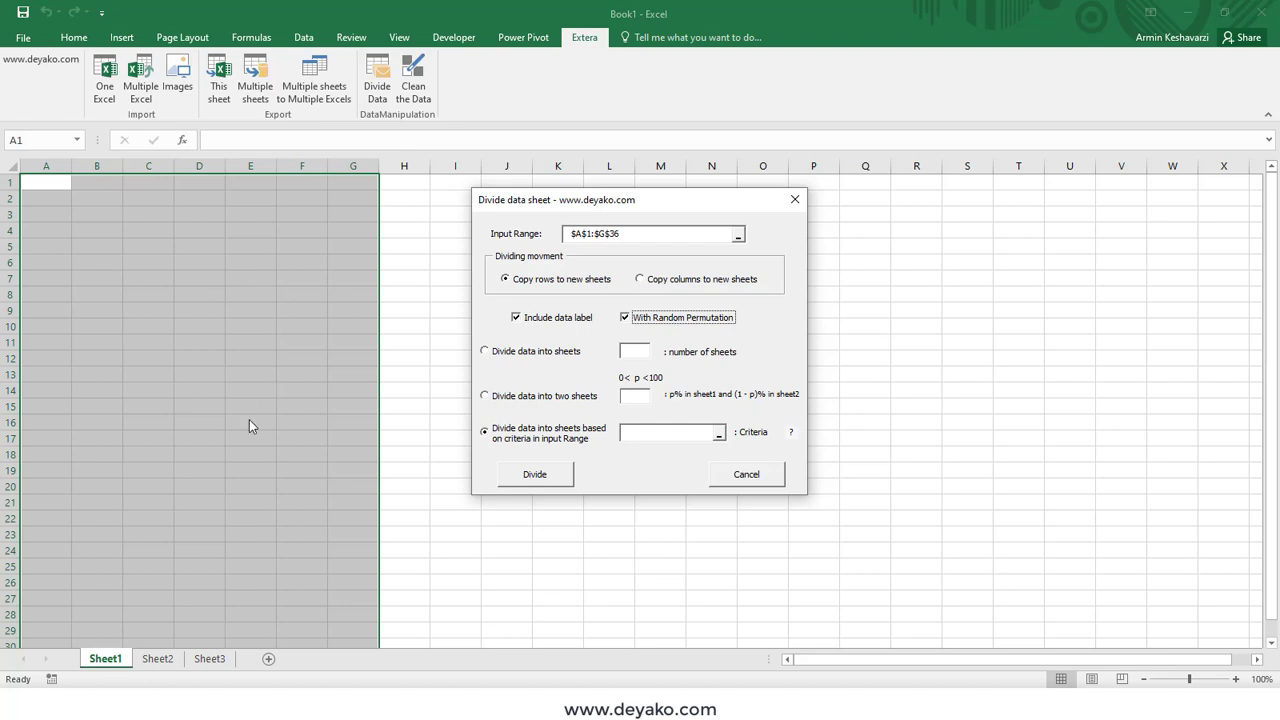
click(745, 478)
Set up Clean the Data for Sheet1 range A1:G37 to find Empty Cells and remove the entire row
click(283, 285)
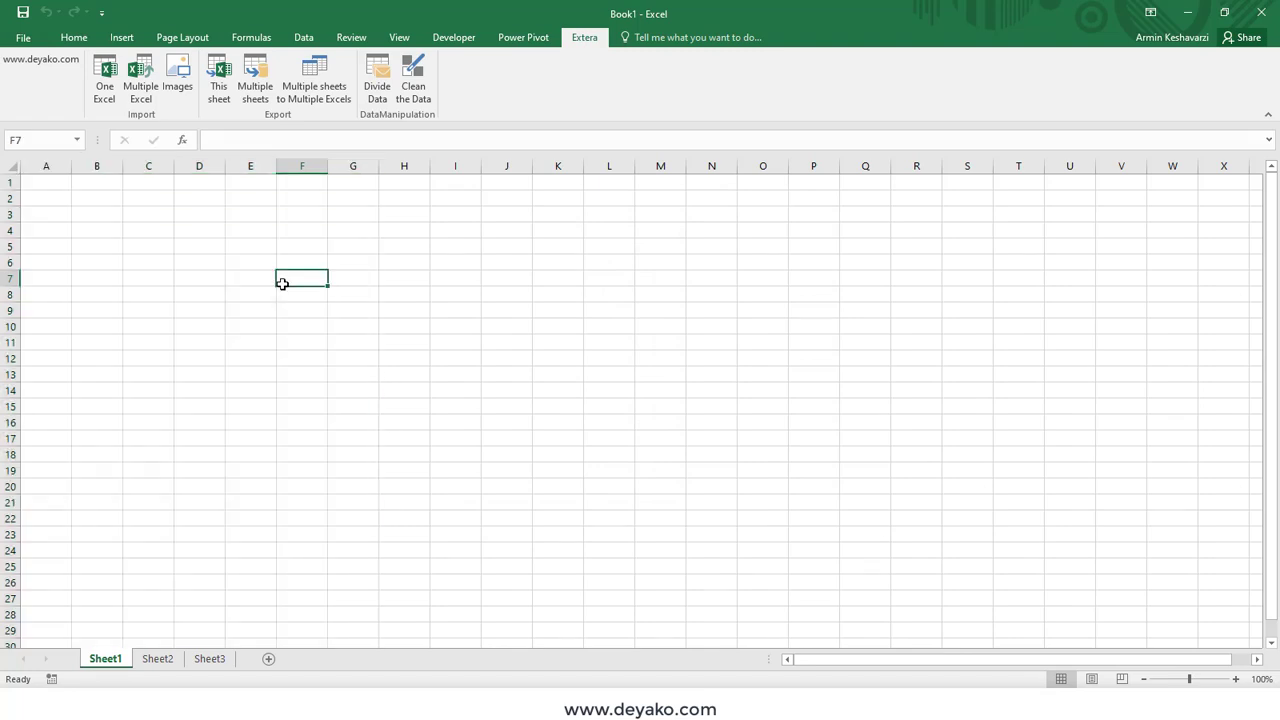
click(420, 84)
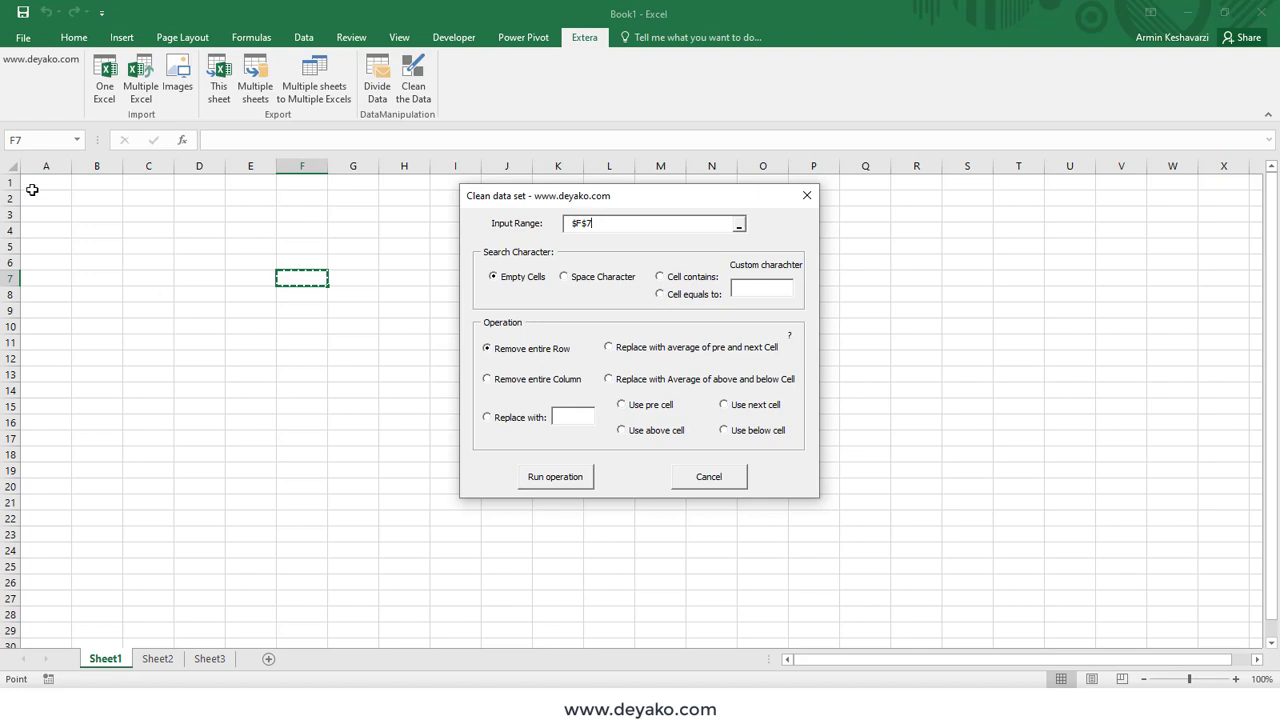
drag(33, 184, 343, 560)
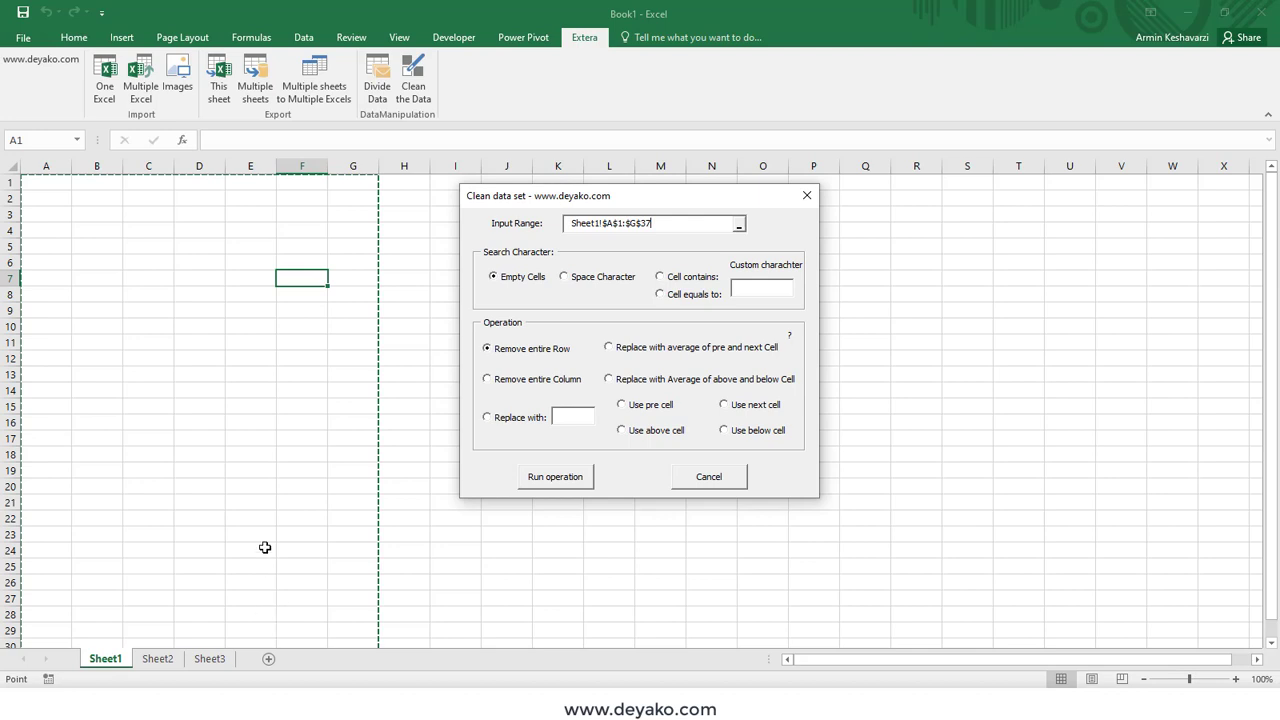
click(535, 284)
click(537, 355)
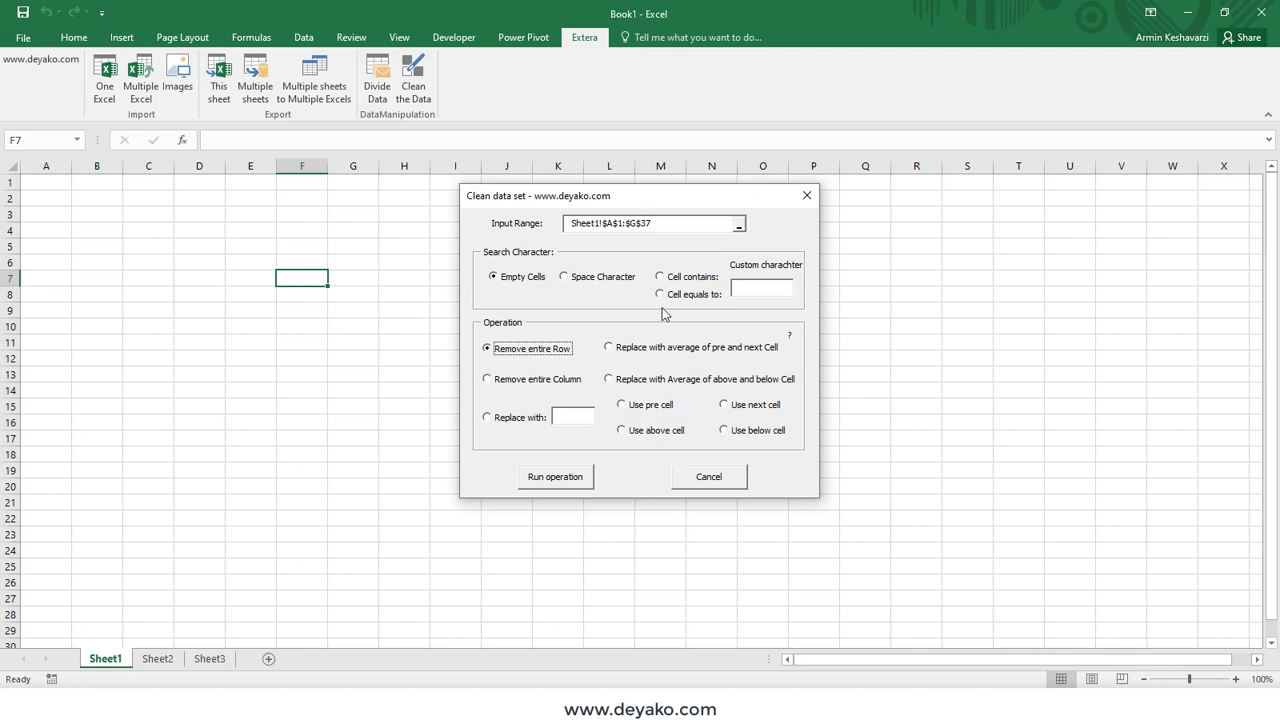
Try the Space Character, Cell contains and Cell equals to search options for the data cleaning, and cancel it
click(583, 277)
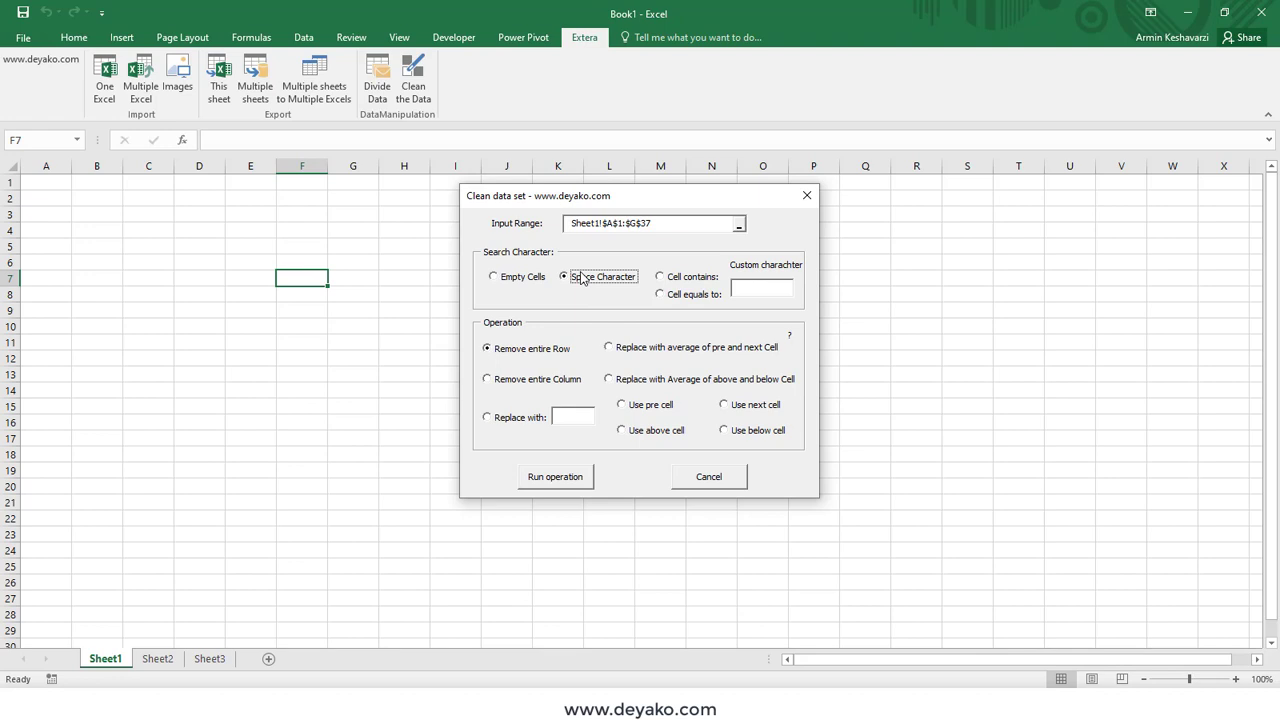
click(687, 281)
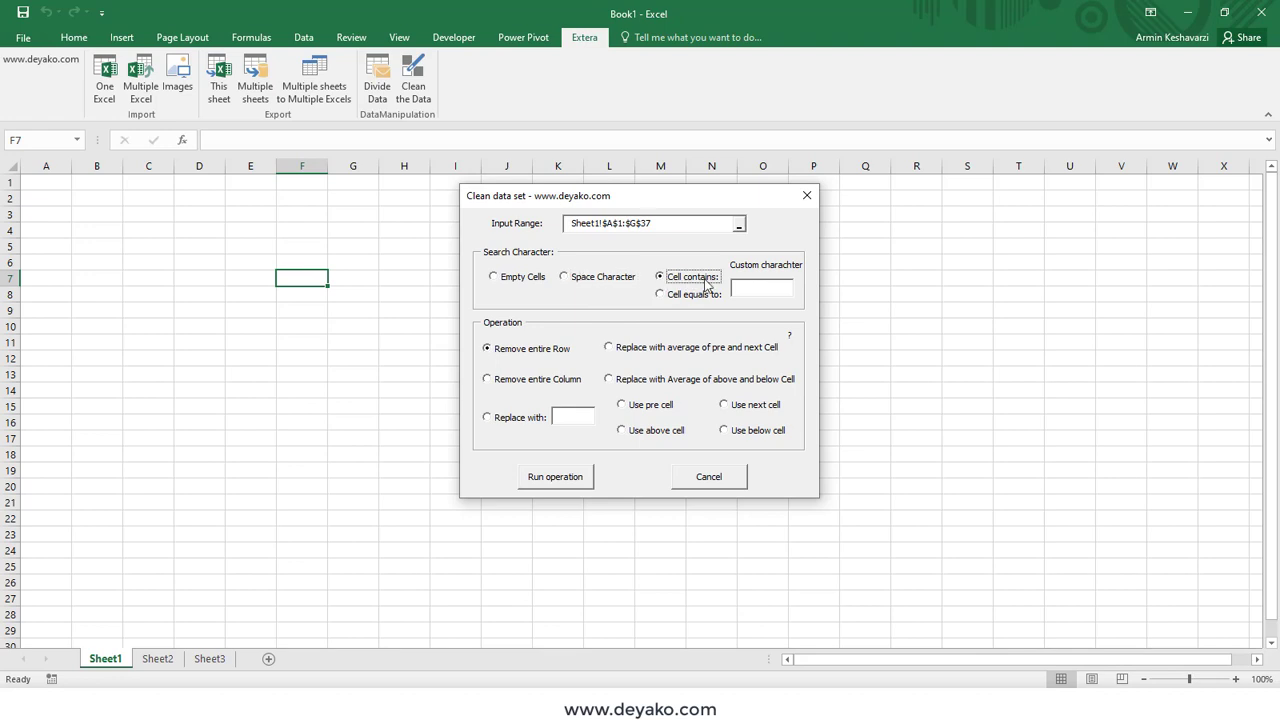
click(743, 290)
click(721, 295)
click(709, 477)
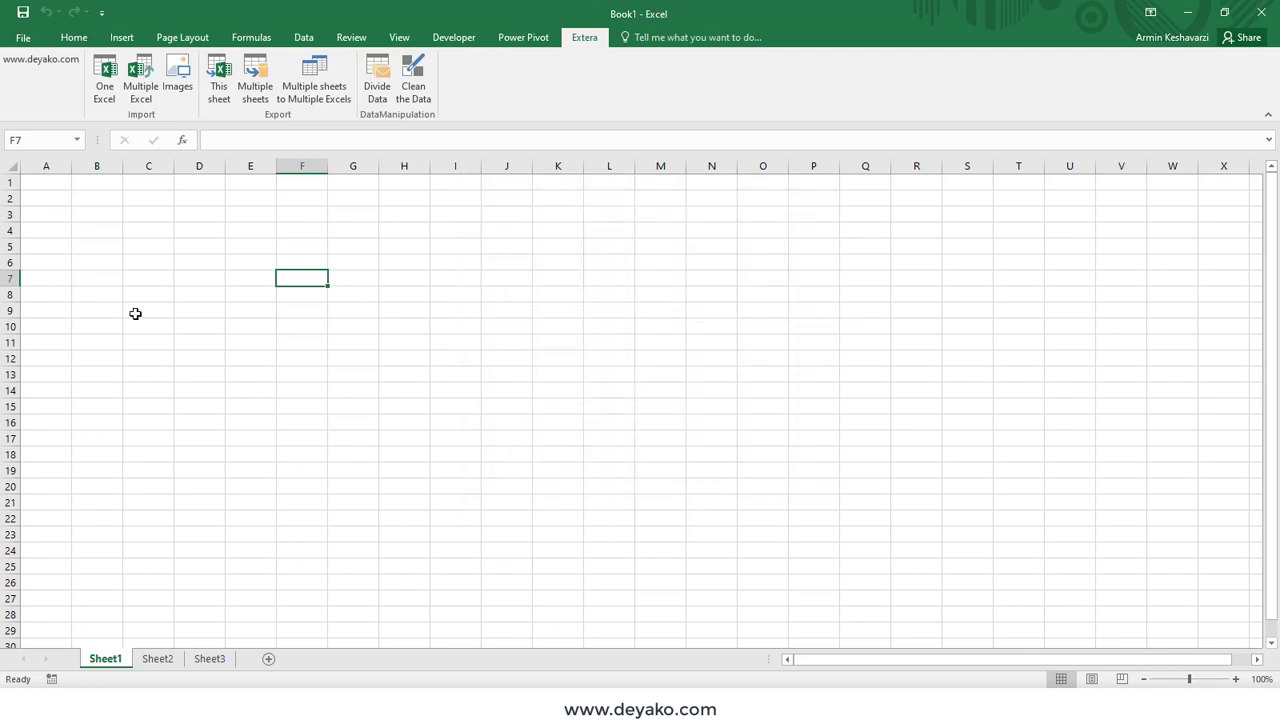
Select cell A1, view Deyako's YouTube channel in the browser, and switch to the Telegram window with its channel info
click(51, 179)
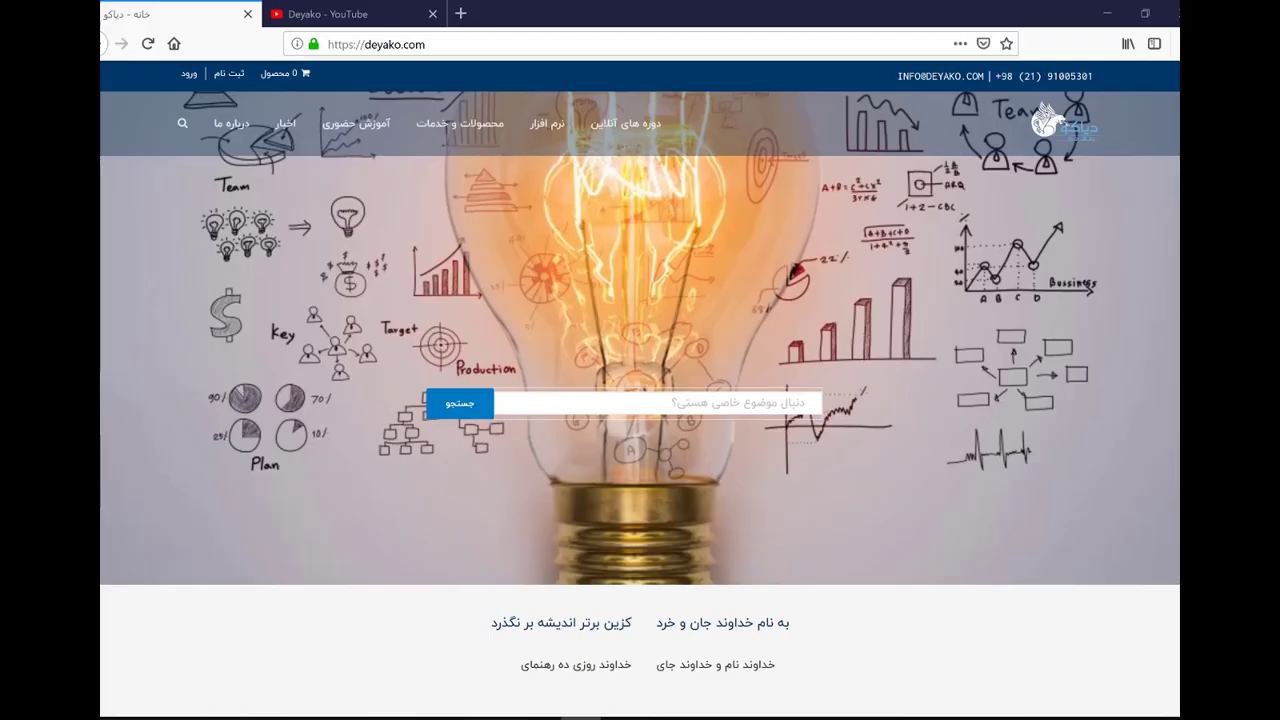
click(362, 16)
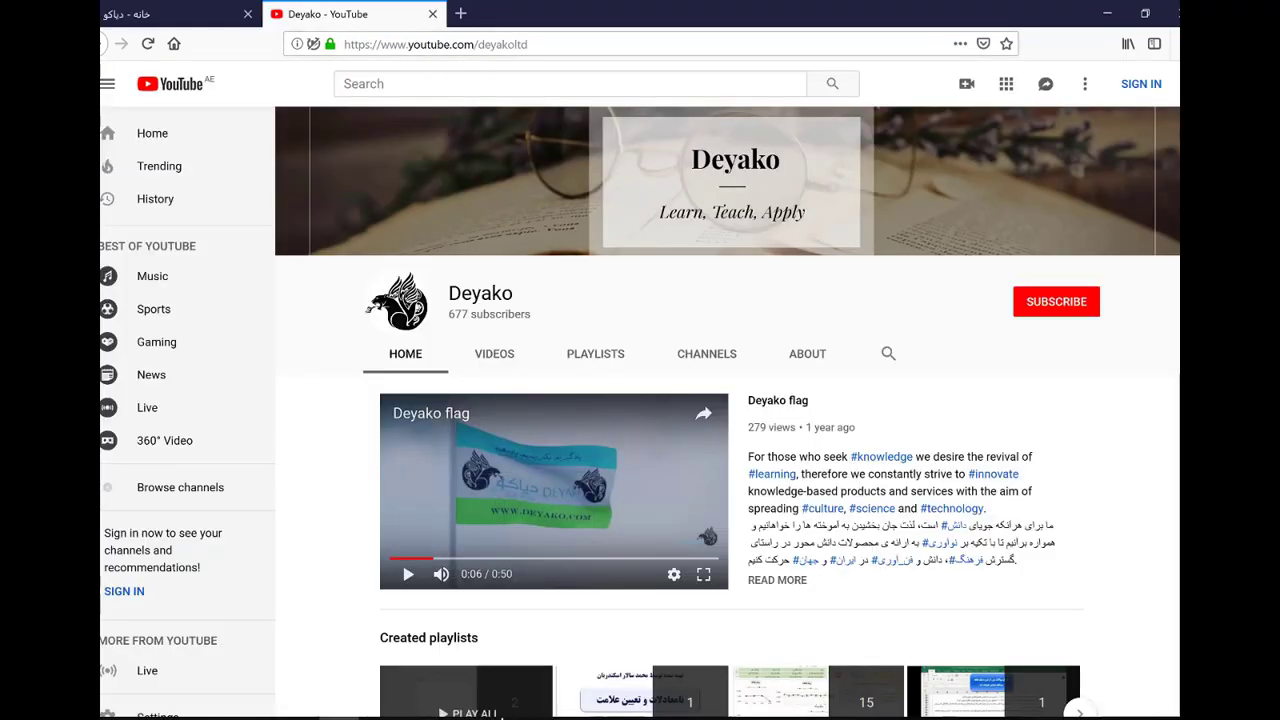
key(alt+Tab)
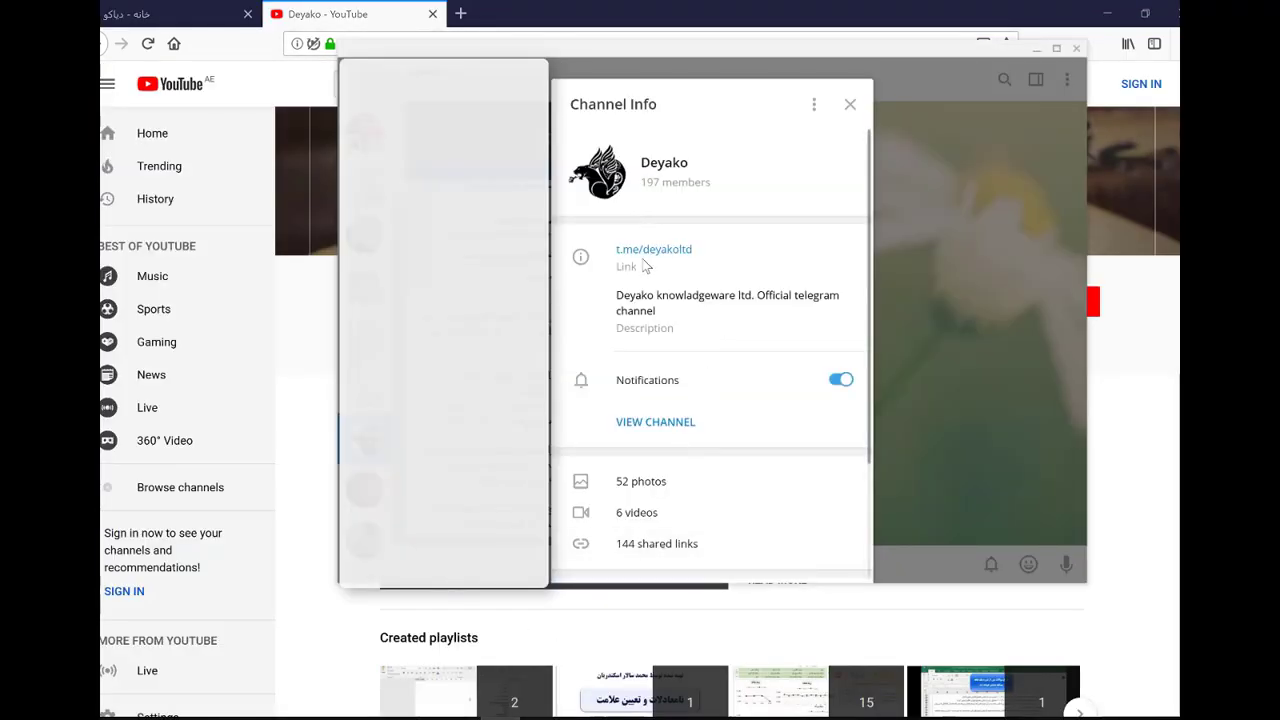